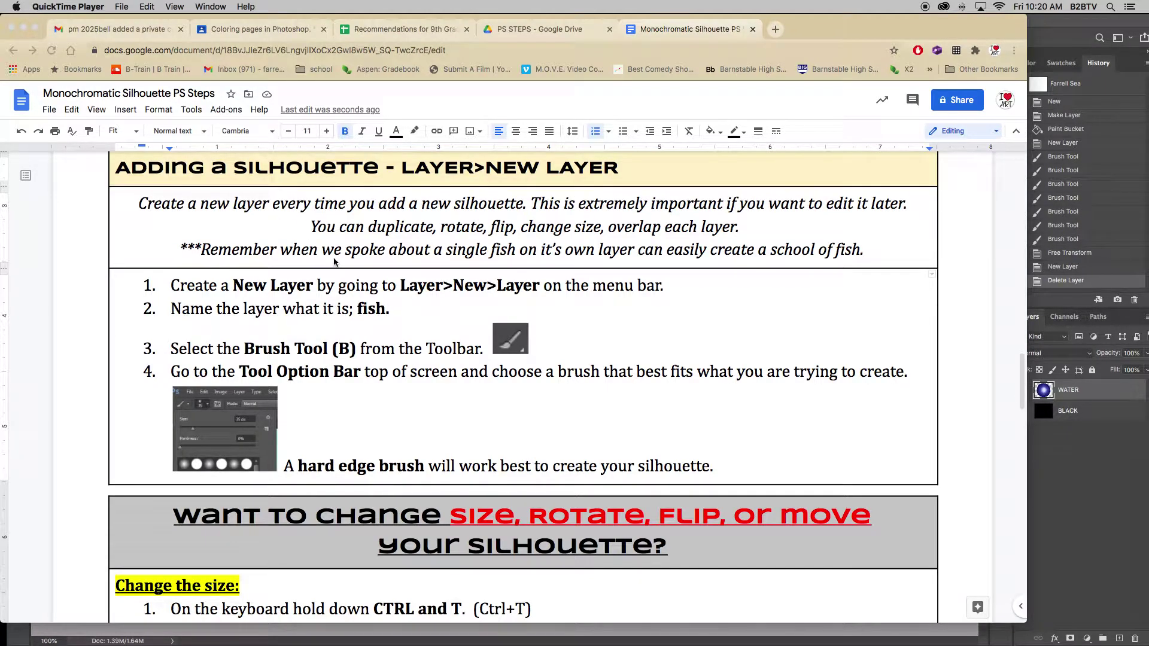
Read through the water and silhouette steps and highlight step 7 on sizing the brush circle.
scroll(334, 262, "down", 1)
scroll(334, 262, "up", 5)
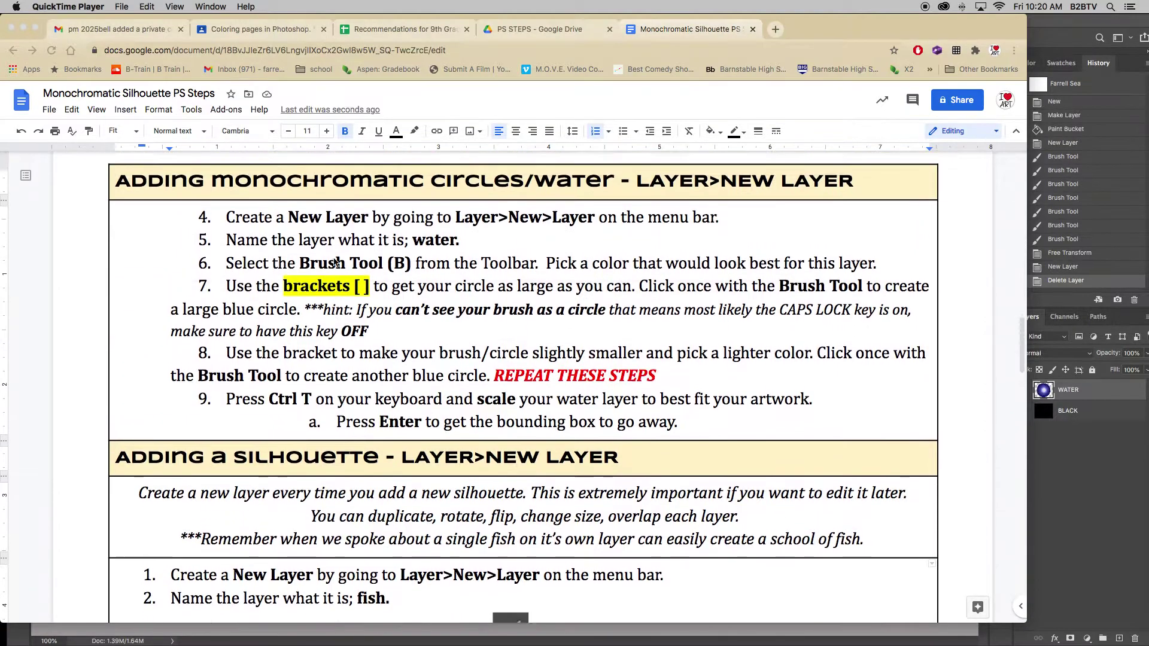
scroll(335, 262, "up", 8)
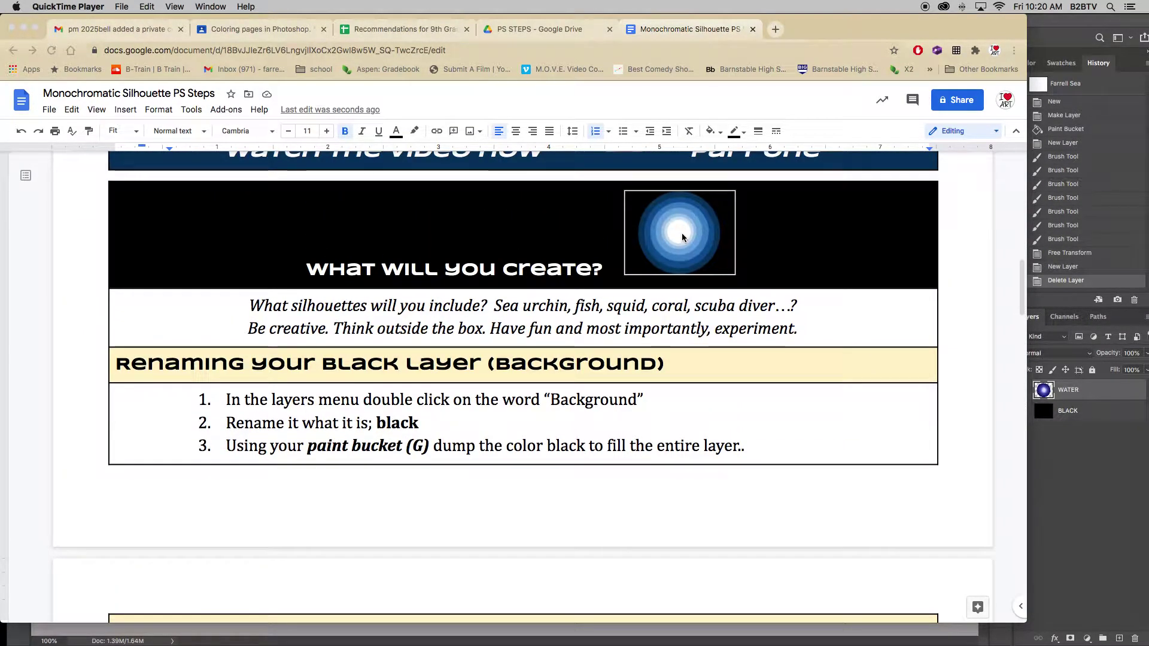
scroll(479, 475, "down", 2)
scroll(478, 477, "down", 12)
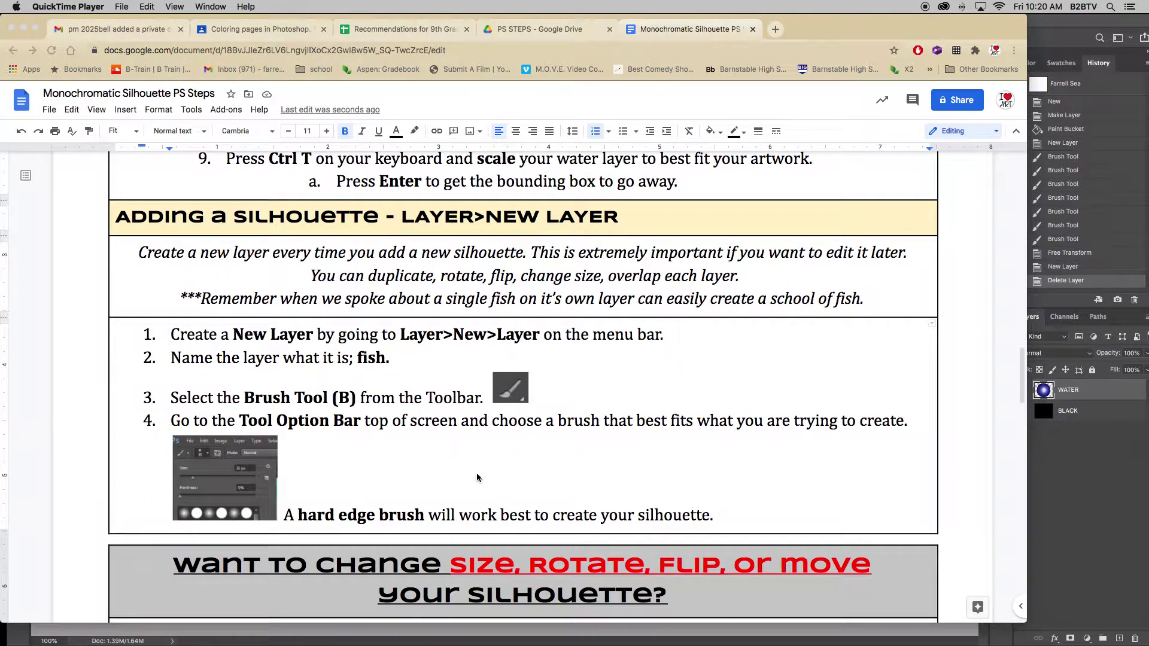
scroll(476, 477, "up", 4)
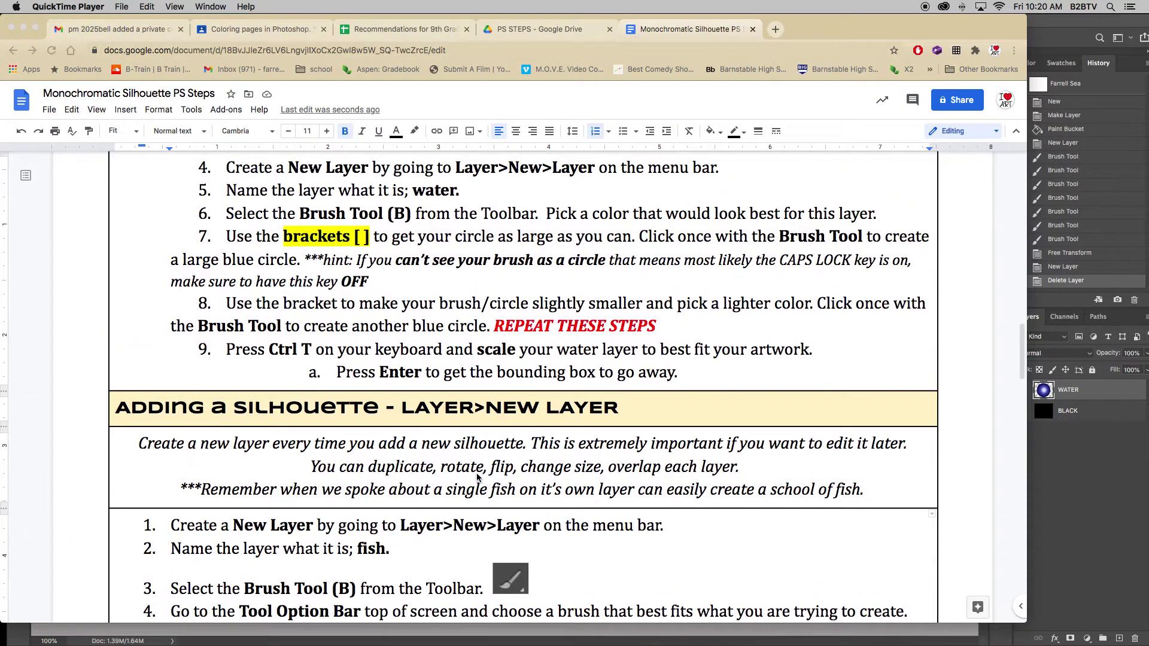
left_click(380, 285)
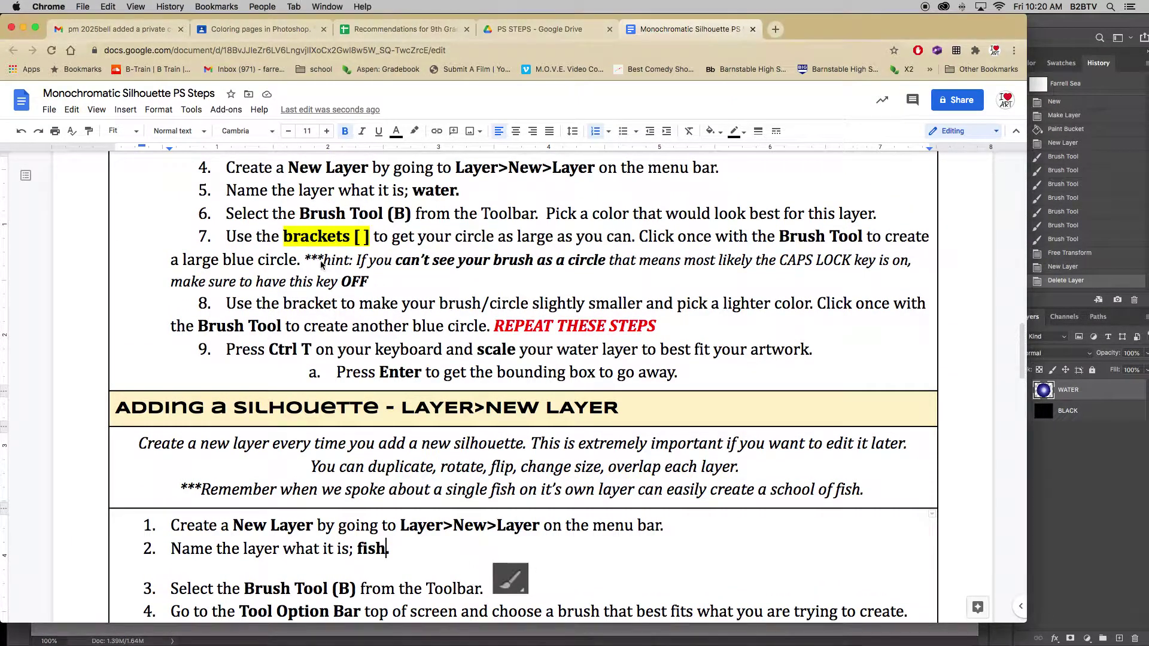
left_click_drag(227, 237, 374, 285)
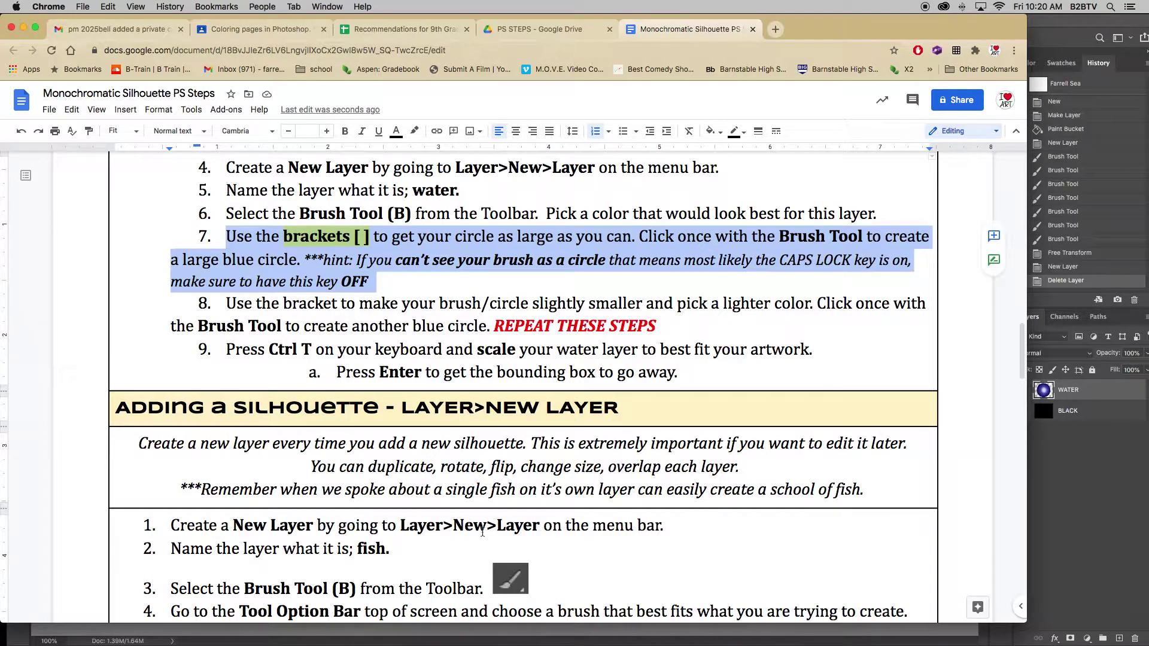
Return to the Photoshop canvas with the concentric blue water circles.
scroll(482, 532, "up", 2)
scroll(482, 532, "down", 6)
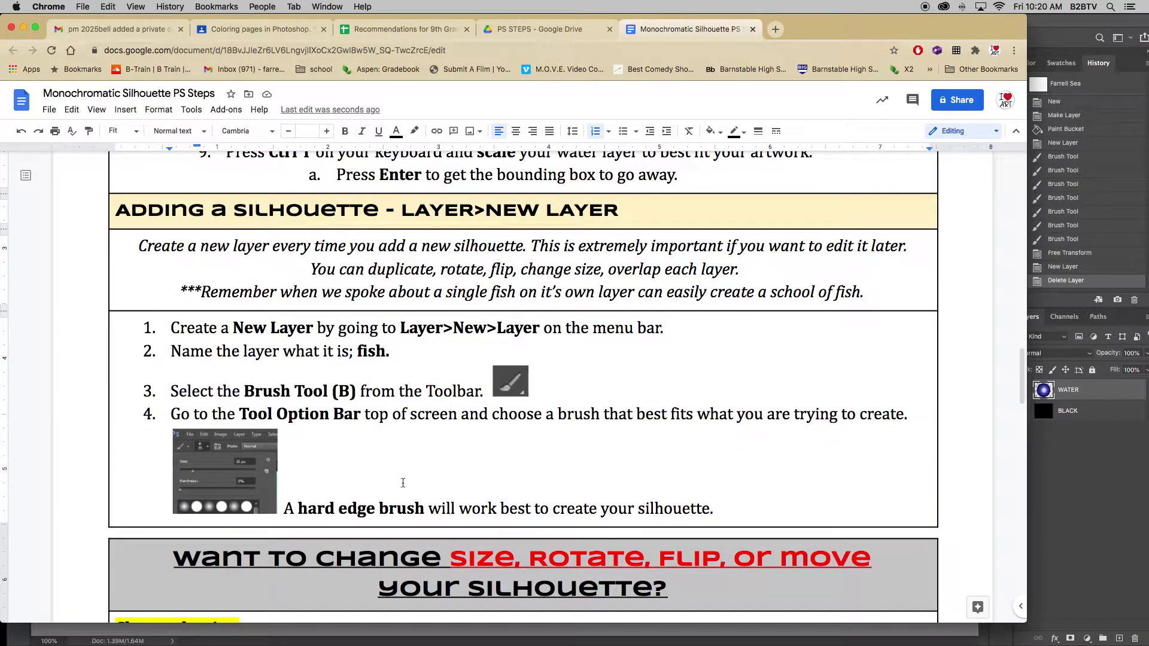
left_click(1043, 392)
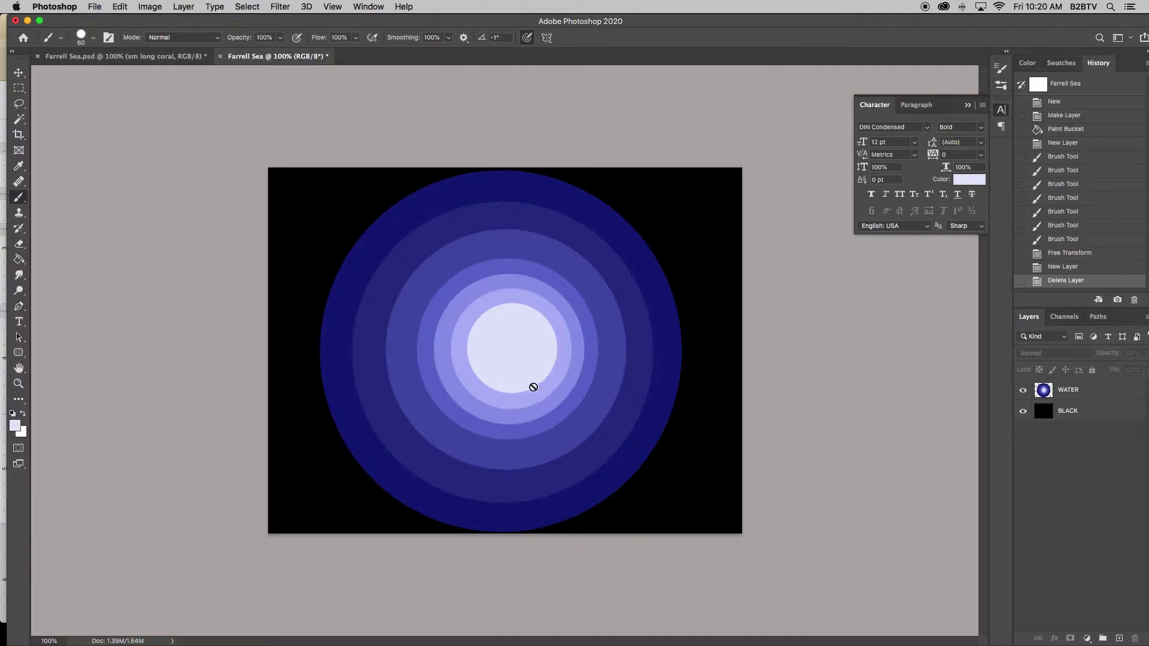
left_click(1043, 392)
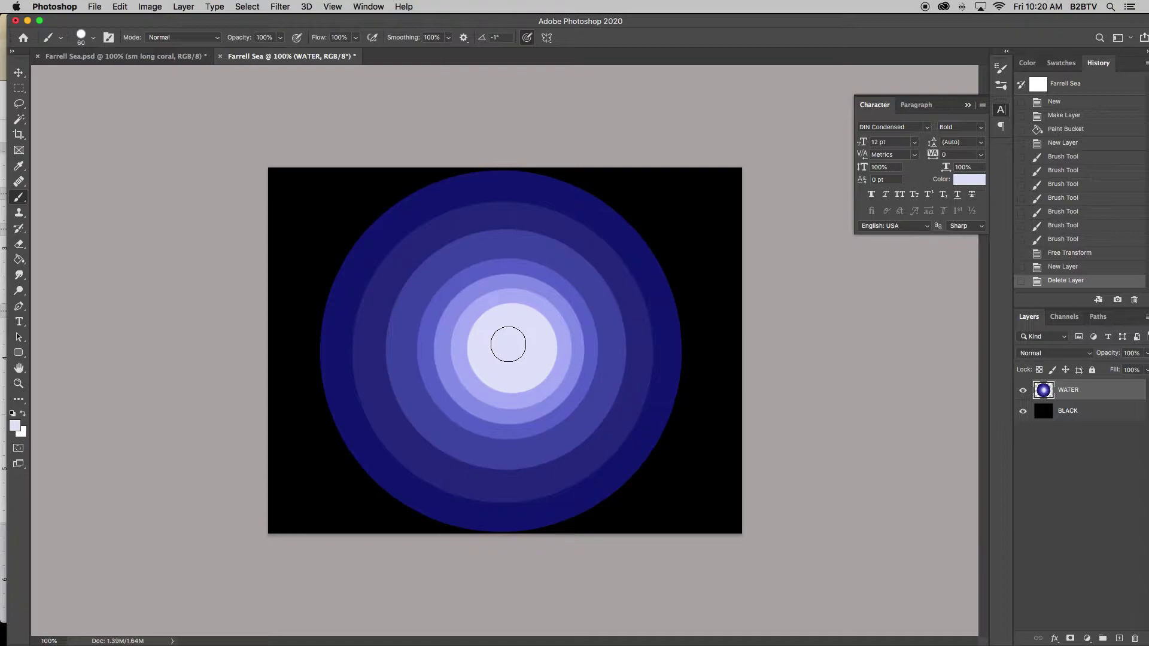
key("bracketright")
key("bracketright")
key("bracketright")
key("bracketright")
mouse_move(378, 258)
left_mouse_down()
mouse_move(605, 371)
mouse_move(565, 353)
mouse_move(539, 287)
mouse_move(539, 248)
left_mouse_up()
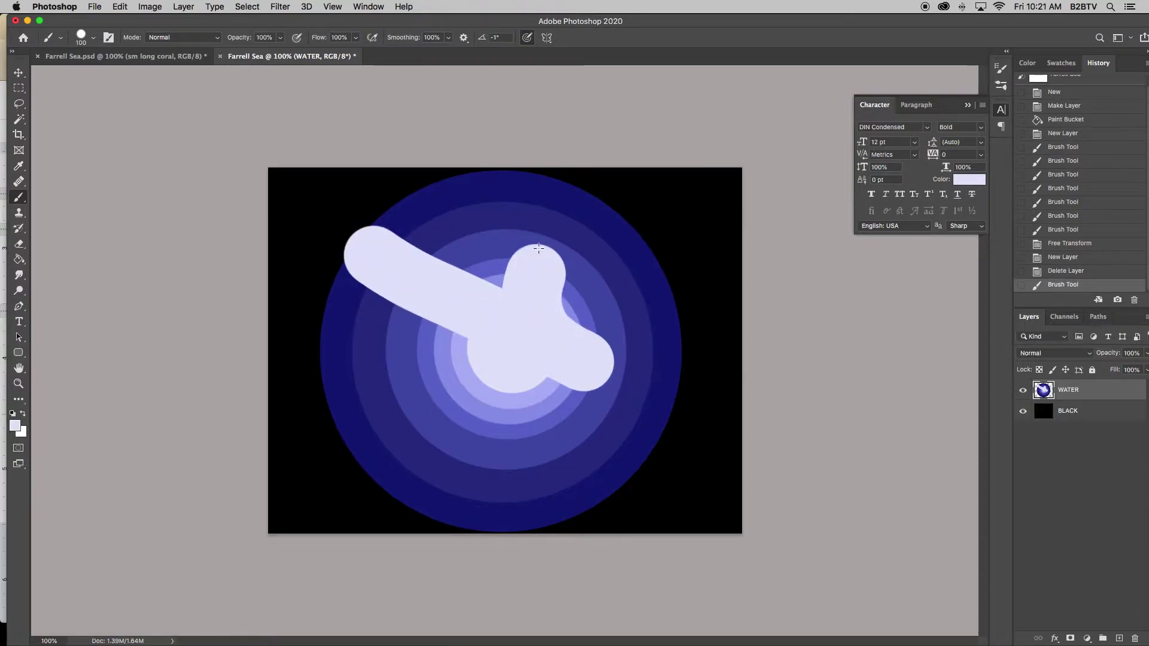
left_click(1093, 272)
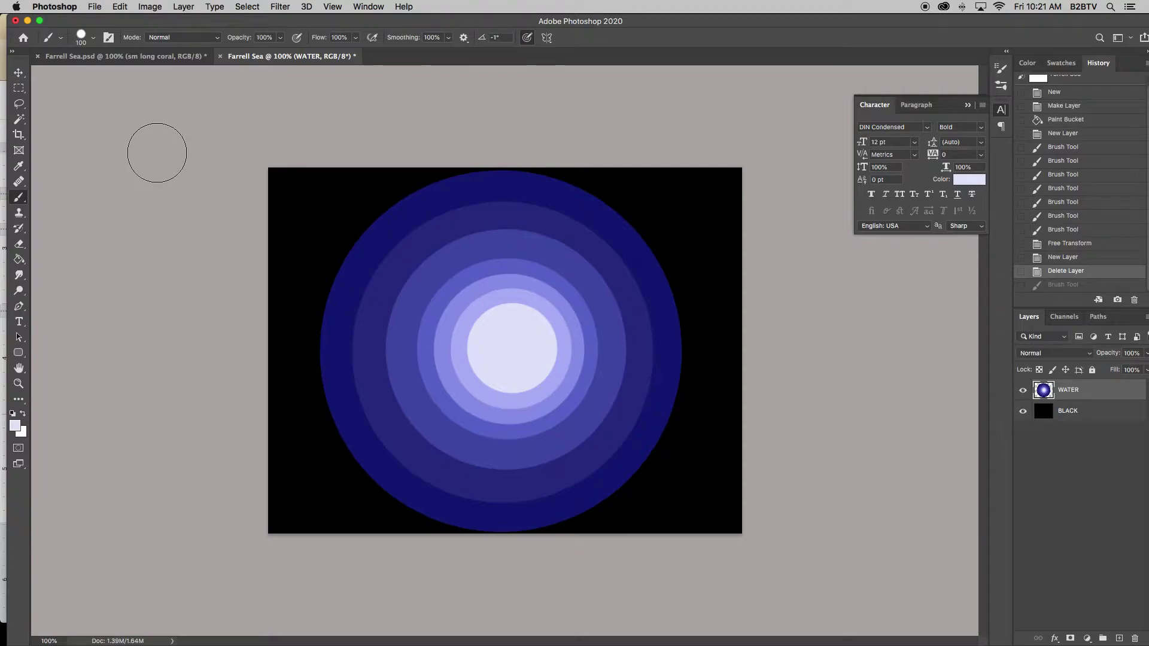
key("bracketleft")
key("bracketleft")
key("bracketleft")
key("bracketleft")
key("bracketleft")
key("bracketleft")
key("bracketleft")
key("bracketleft")
key("bracketleft")
key("bracketleft")
key("bracketleft")
key("bracketleft")
key("bracketleft")
key("bracketleft")
key("bracketleft")
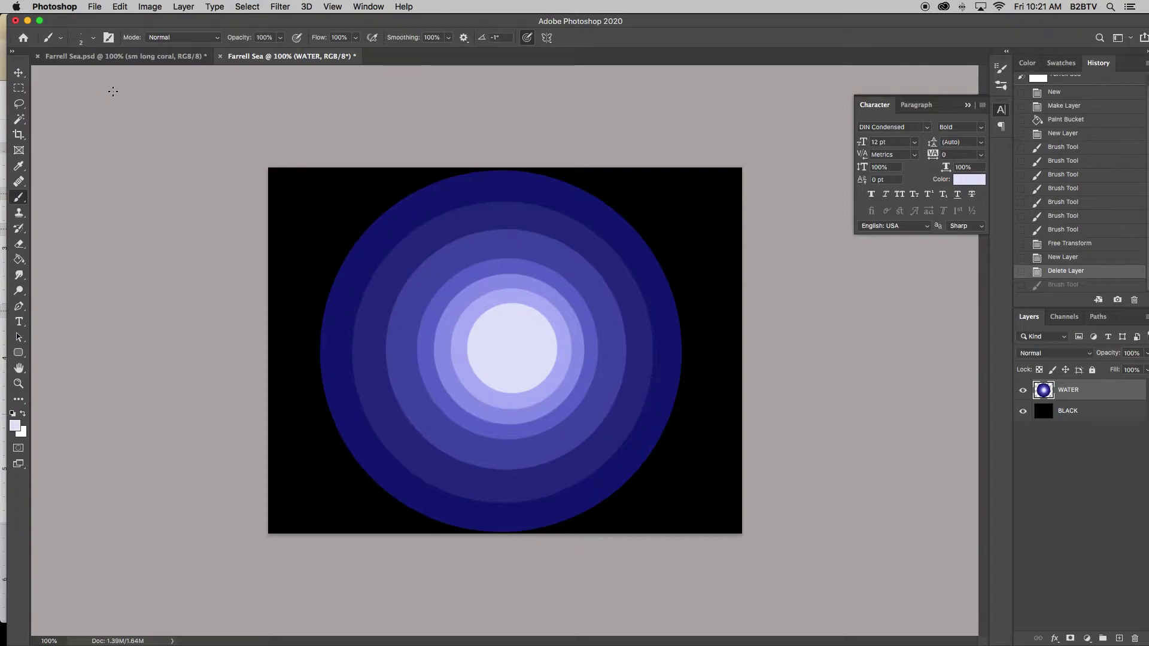
key("bracketright")
key("bracketright")
key("bracketright")
key("bracketright")
key("bracketright")
key("bracketright")
key("bracketright")
key("bracketright")
key("bracketright")
key("bracketright")
key("bracketright")
key("bracketright")
key("bracketright")
key("bracketright")
key("bracketright")
key("bracketright")
mouse_move(295, 644)
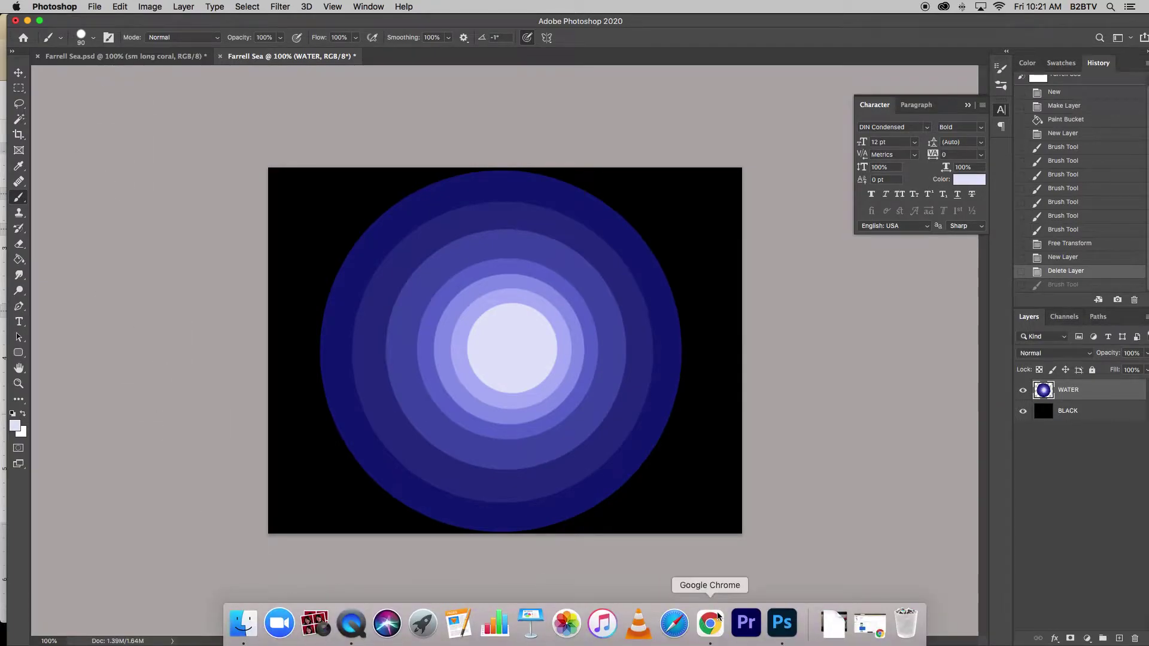
left_click(710, 622)
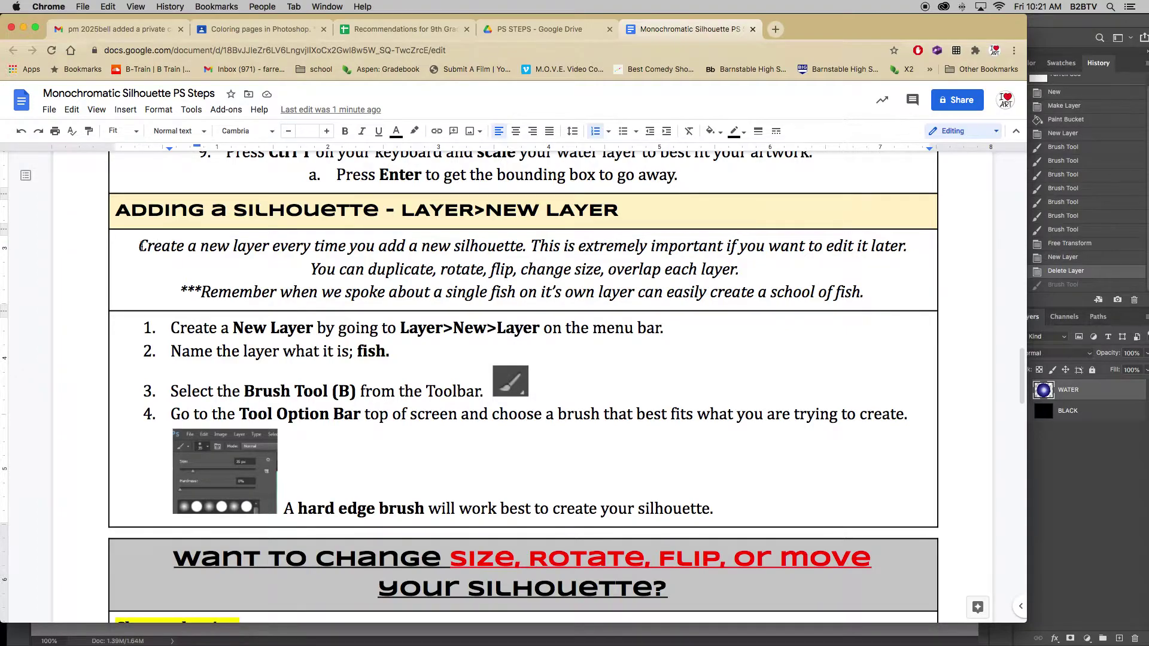
left_click_drag(139, 246, 760, 264)
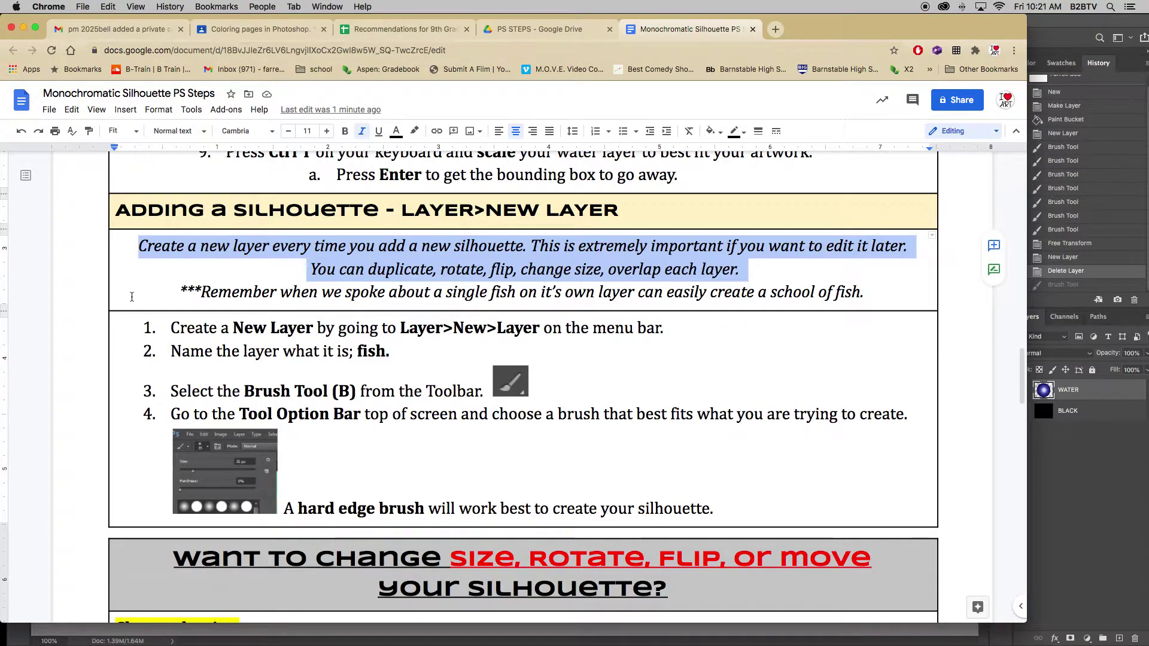
left_click_drag(132, 297, 868, 300)
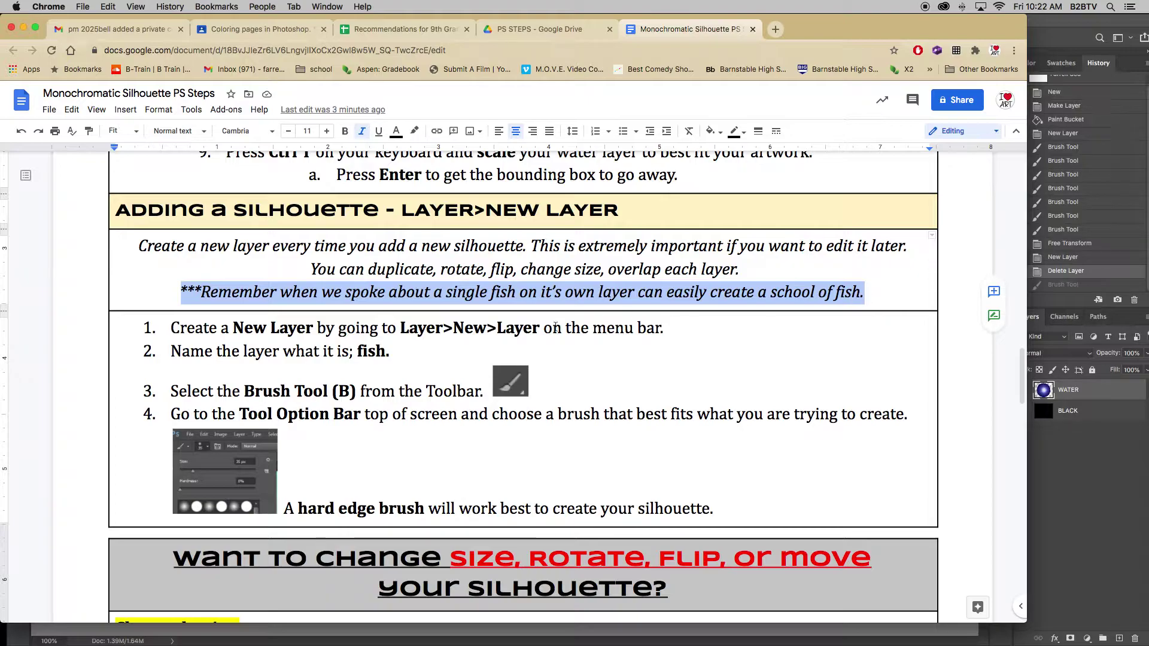
left_click(193, 326)
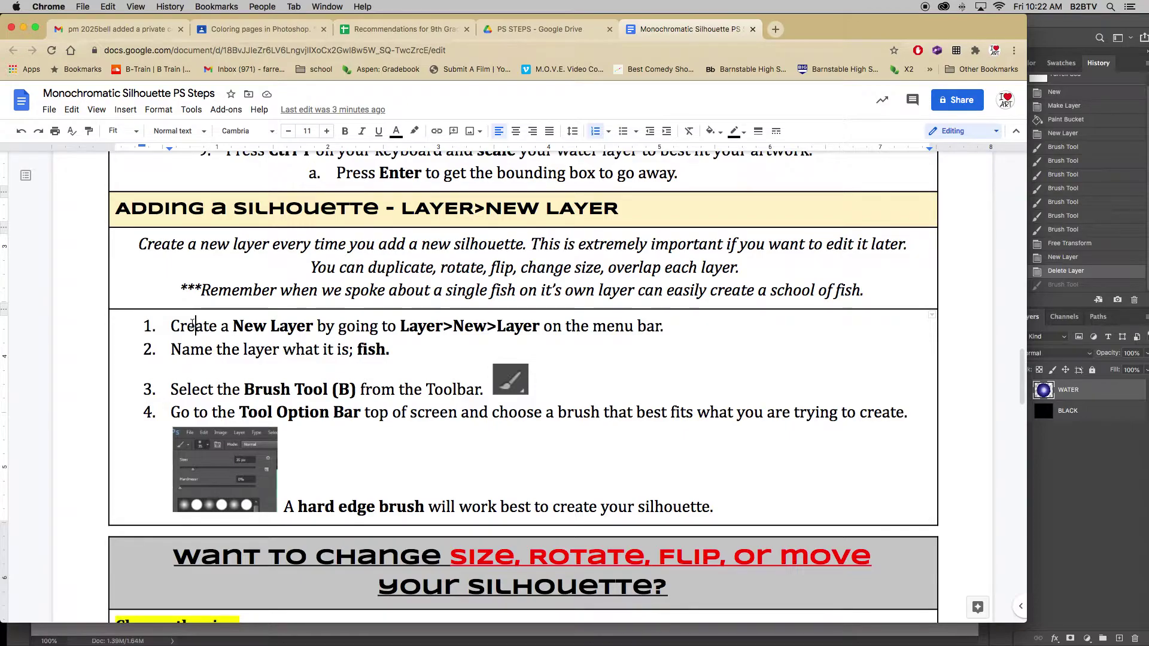
left_click_drag(392, 351, 356, 352)
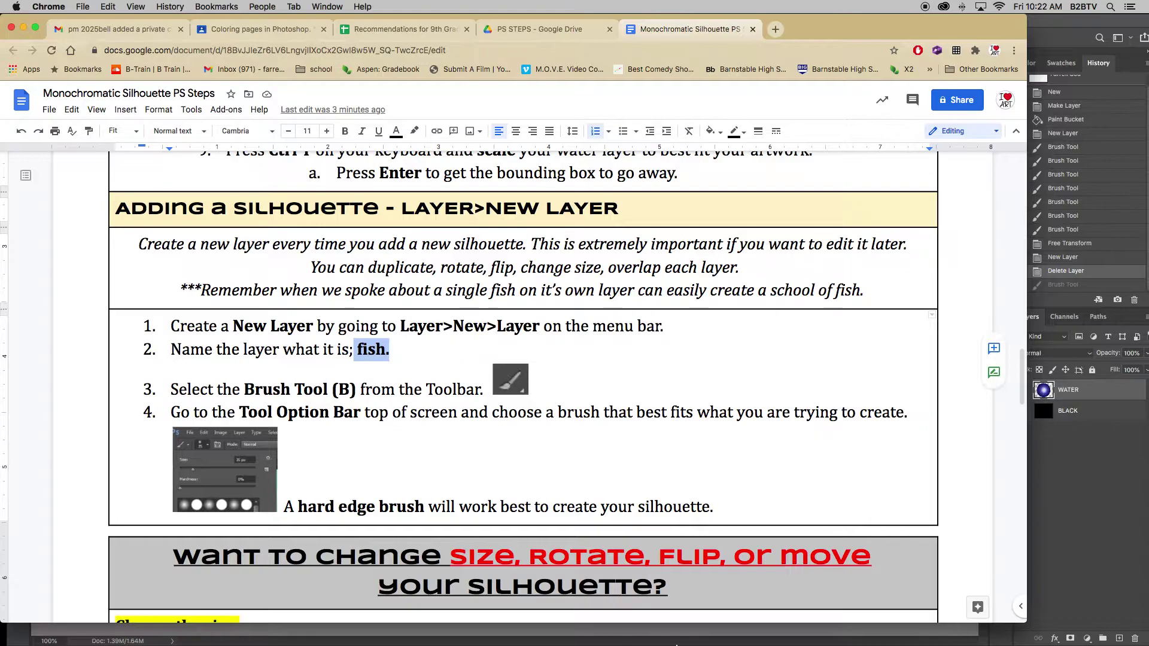
left_click(783, 624)
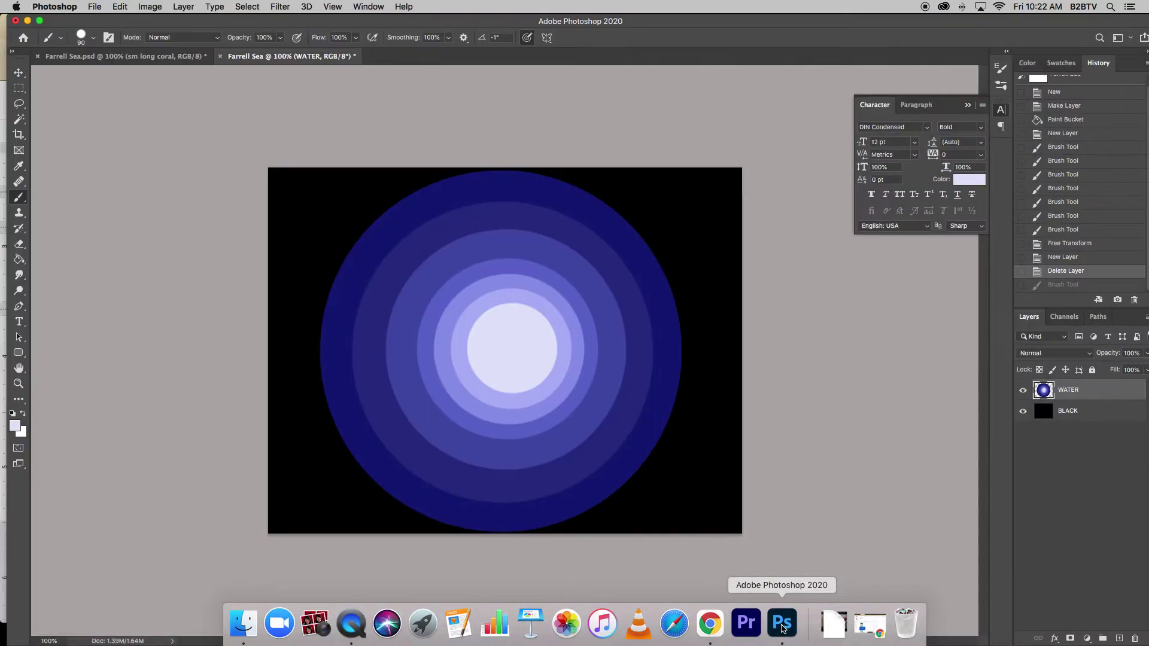
Create a new blank layer named 'seaweed' via Layer > New, then return to the instructions document.
left_click(183, 6)
mouse_move(193, 21)
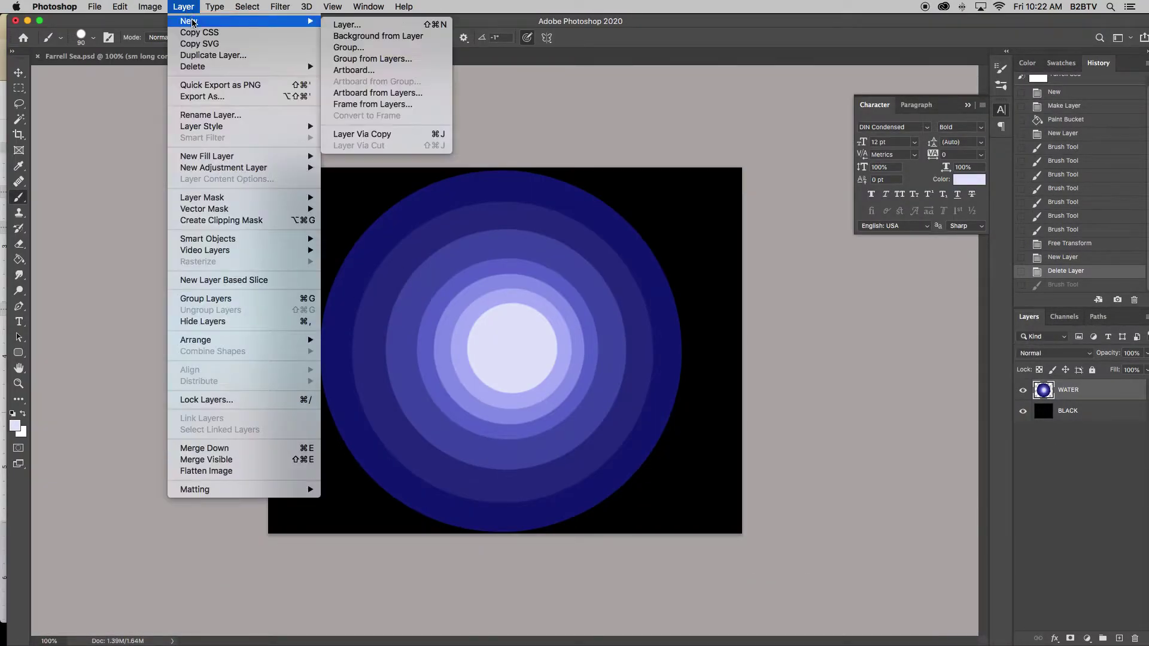
left_click(394, 28)
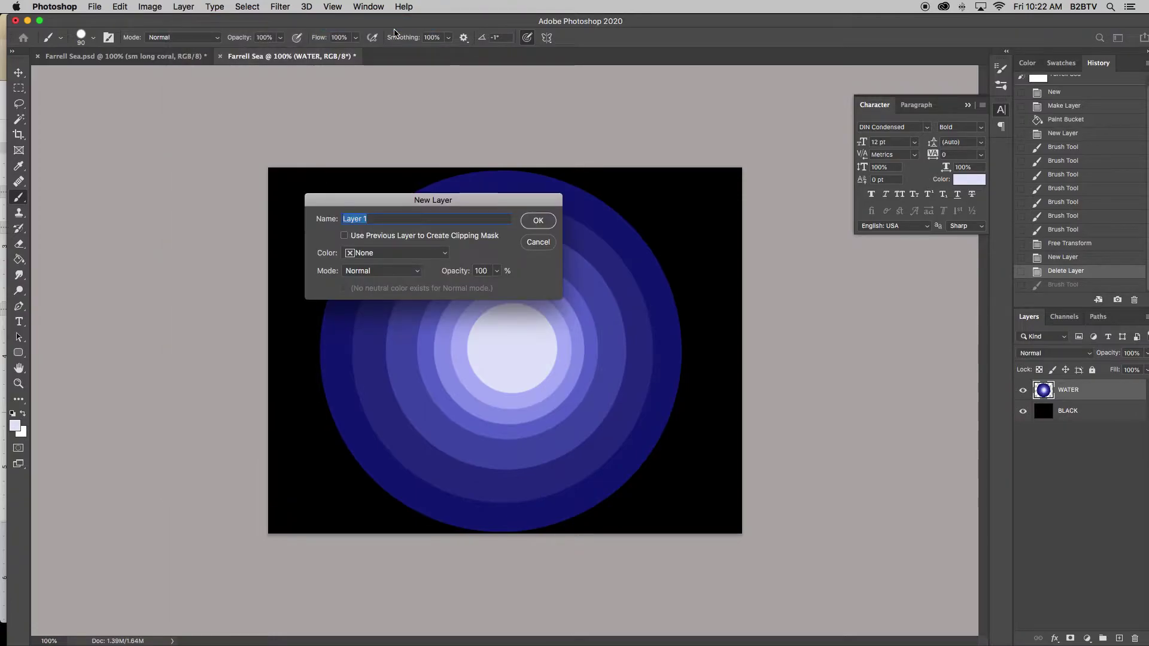
type("seaweed")
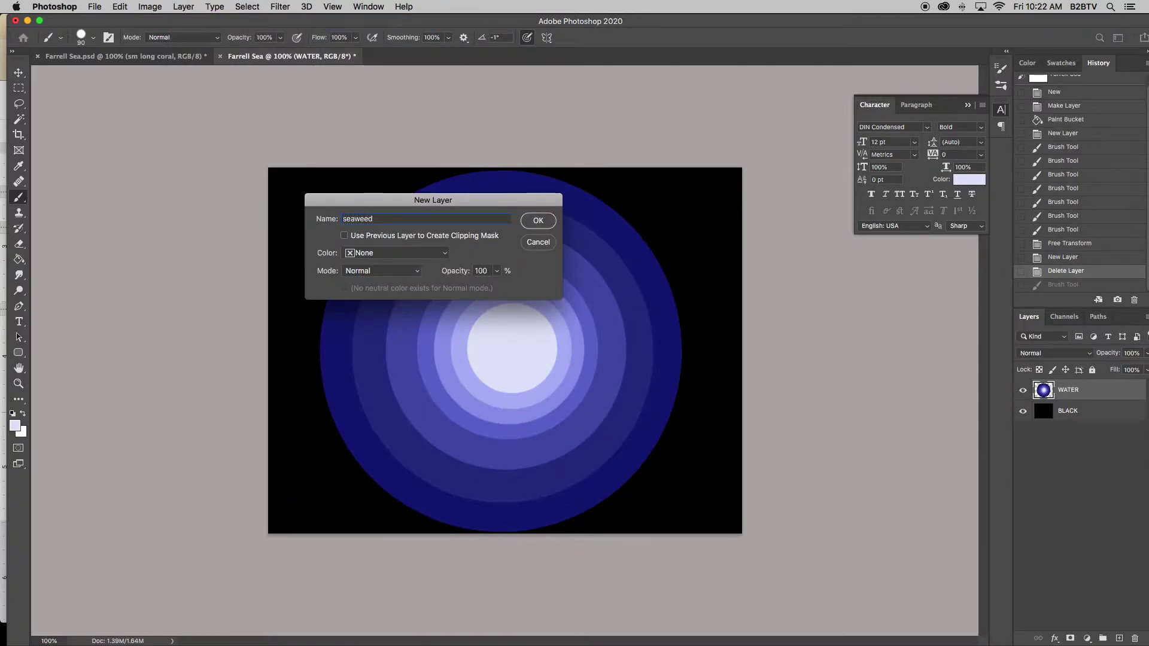
key("Return")
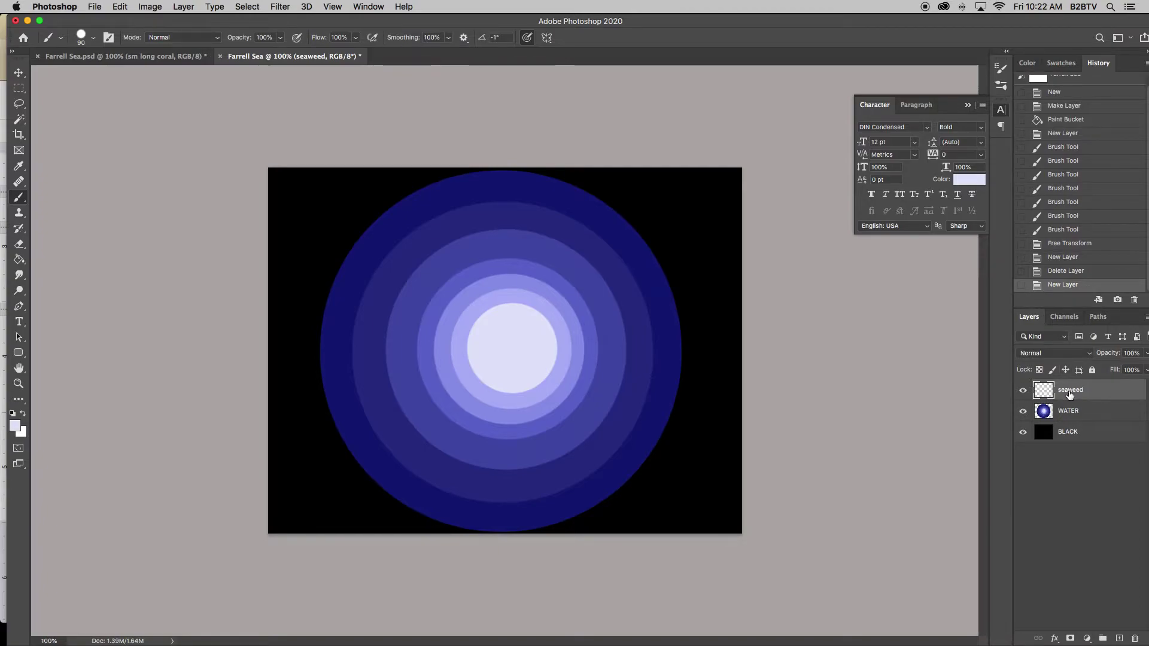
mouse_move(605, 645)
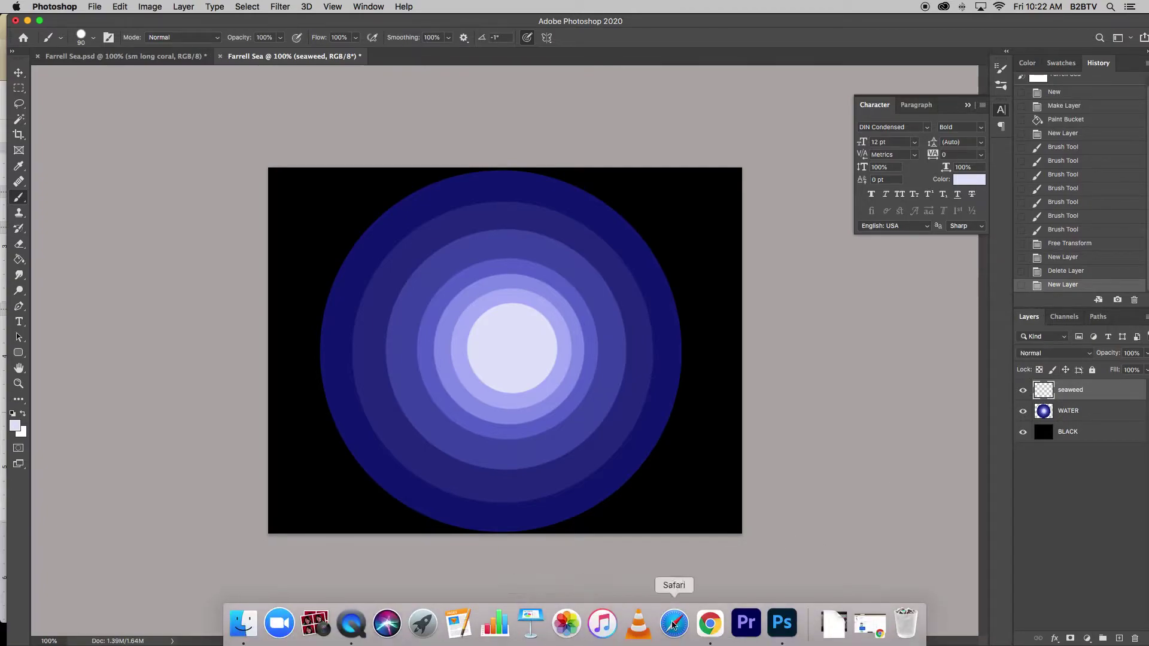
left_click(710, 624)
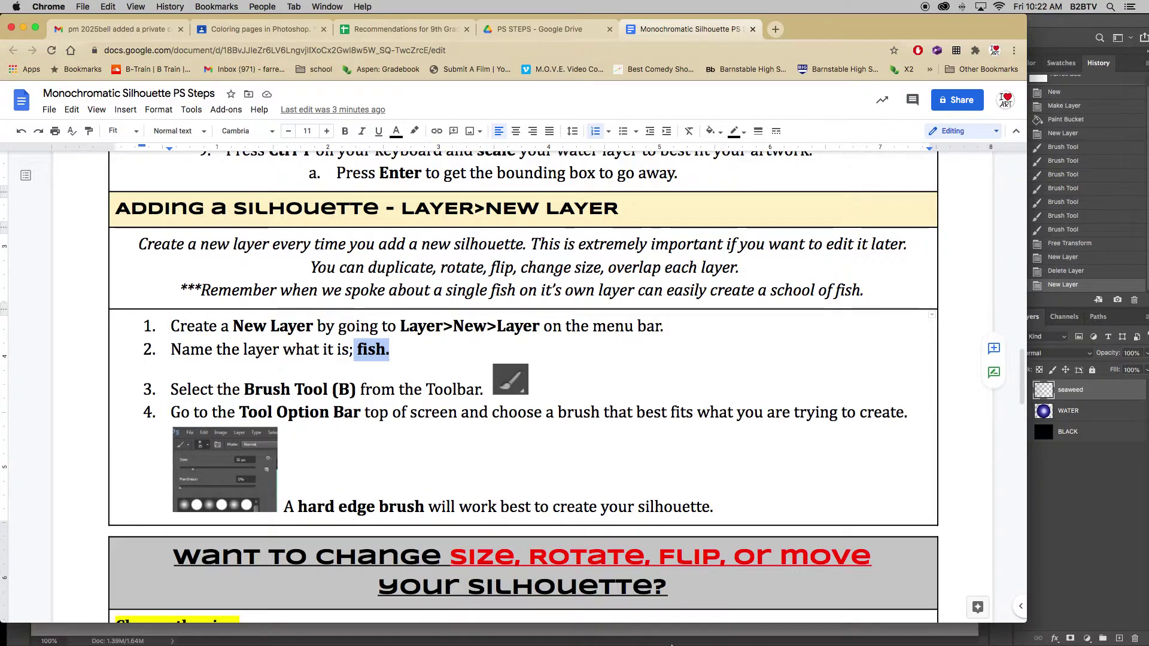
mouse_move(707, 626)
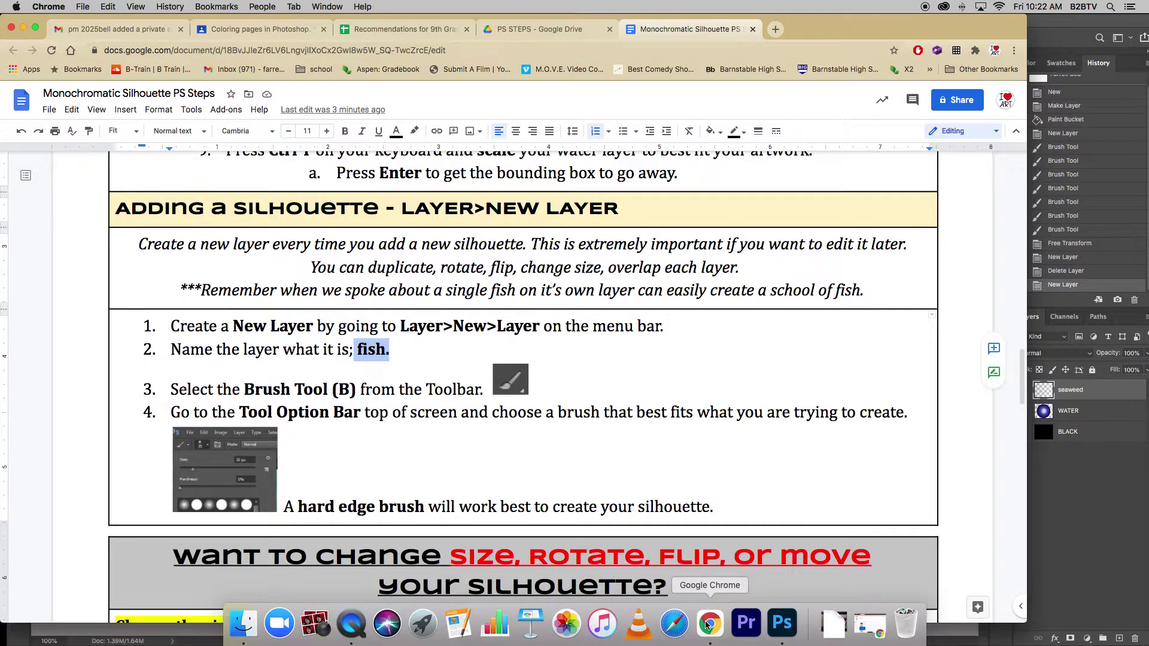
left_click(782, 623)
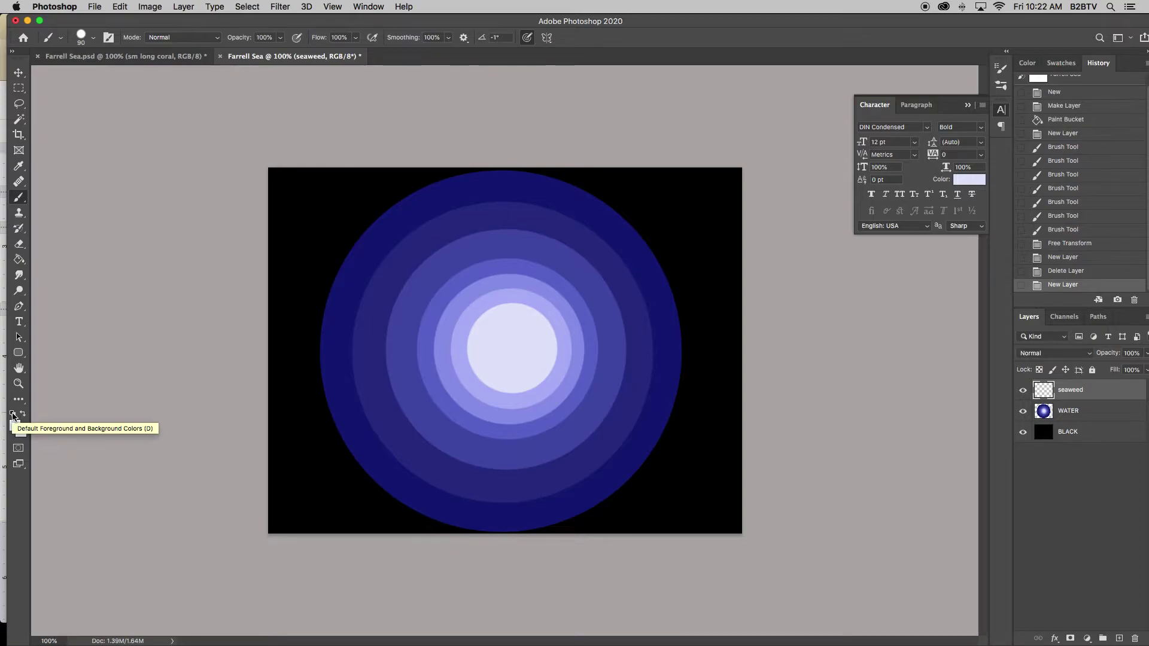
Set black as the foreground colour, choose the Hard Round brush, and paint a test stroke.
left_click(13, 416)
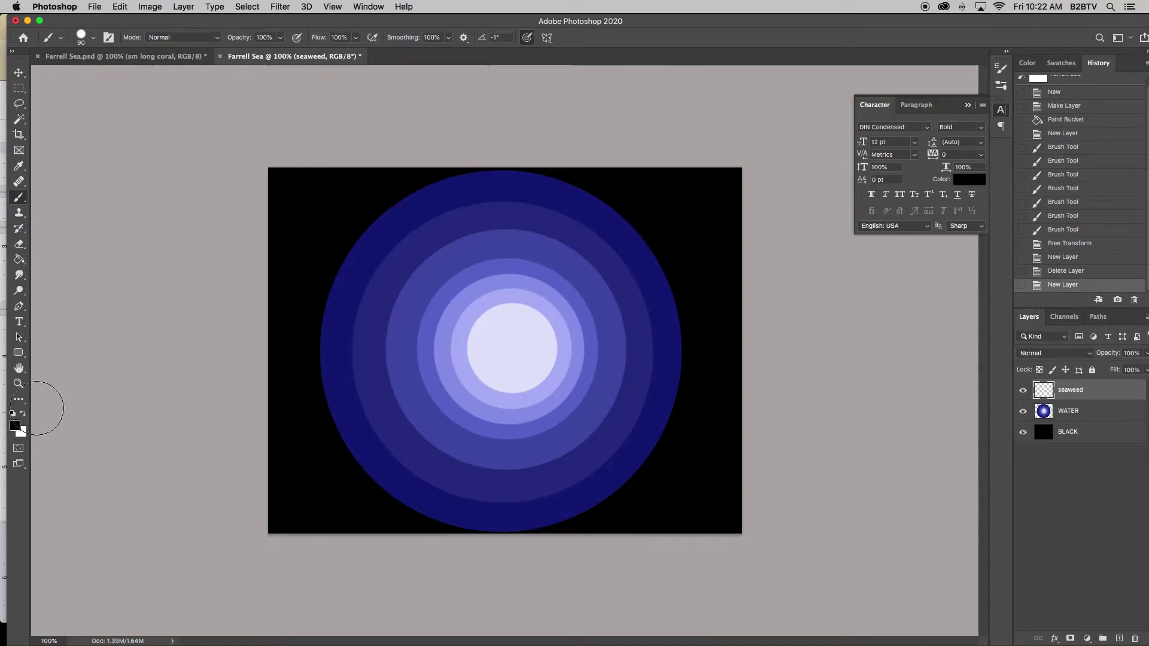
left_click(86, 44)
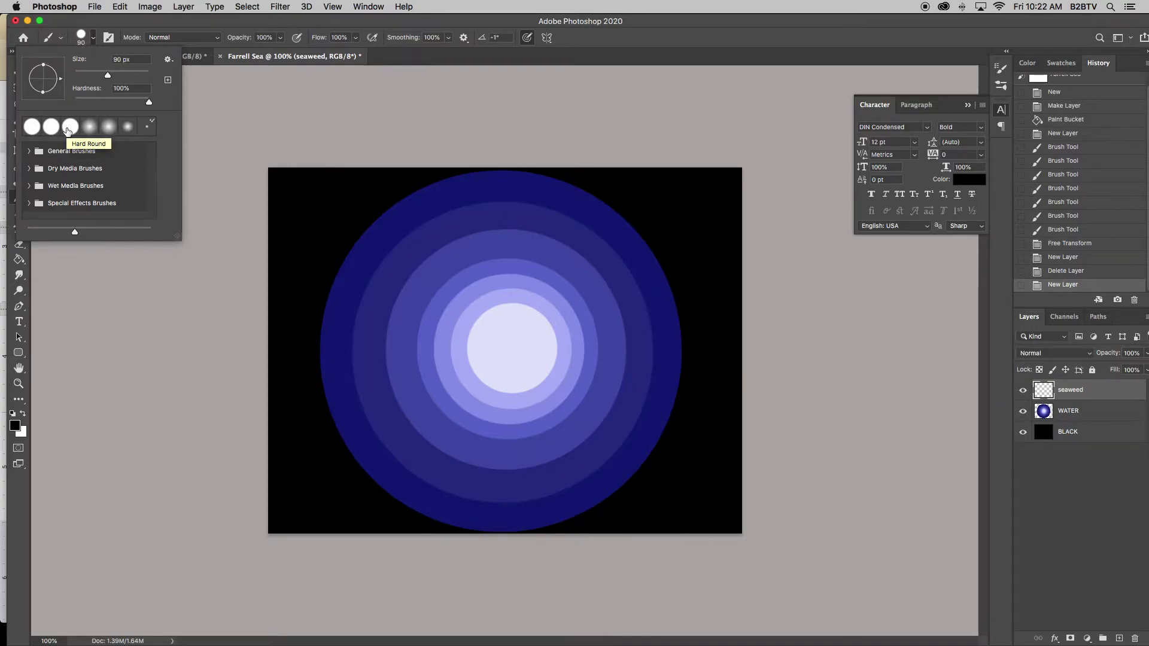
left_click(68, 131)
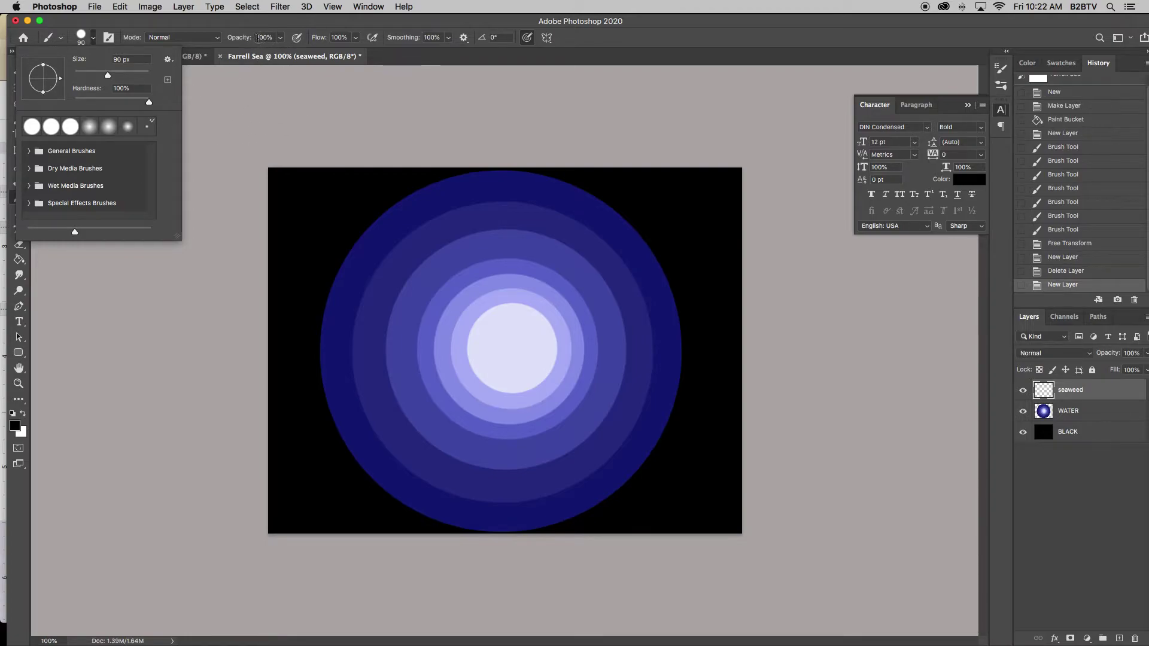
left_click_drag(449, 289, 517, 336)
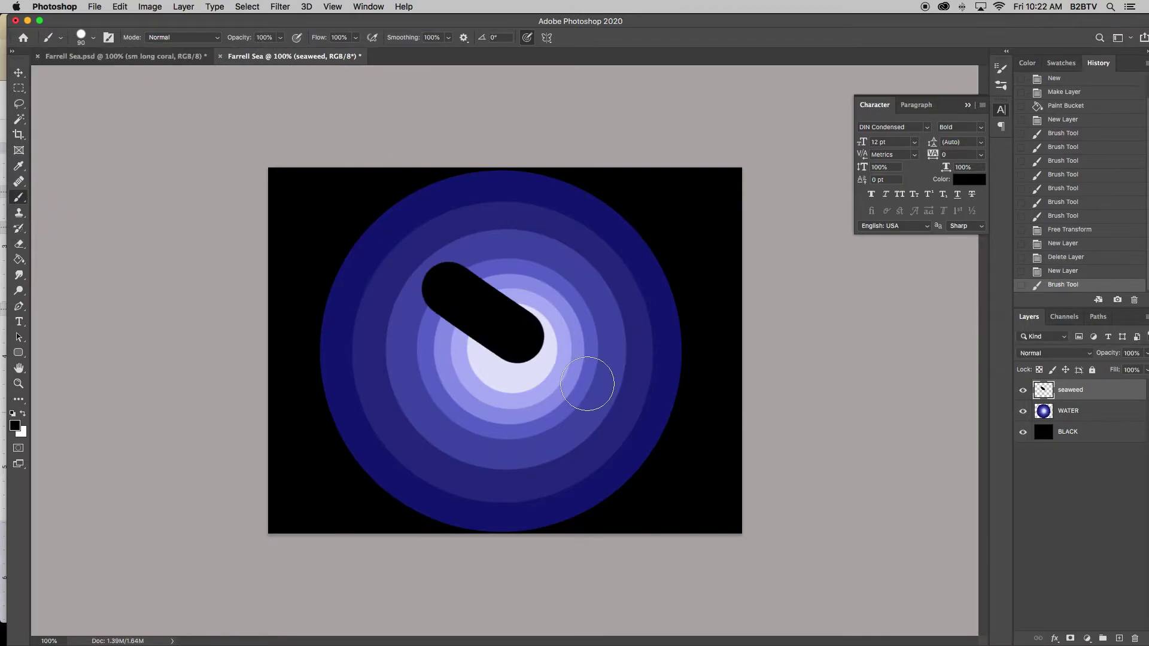
Test strokes at 29% brush opacity, then revert the canvas in History.
left_click(280, 39)
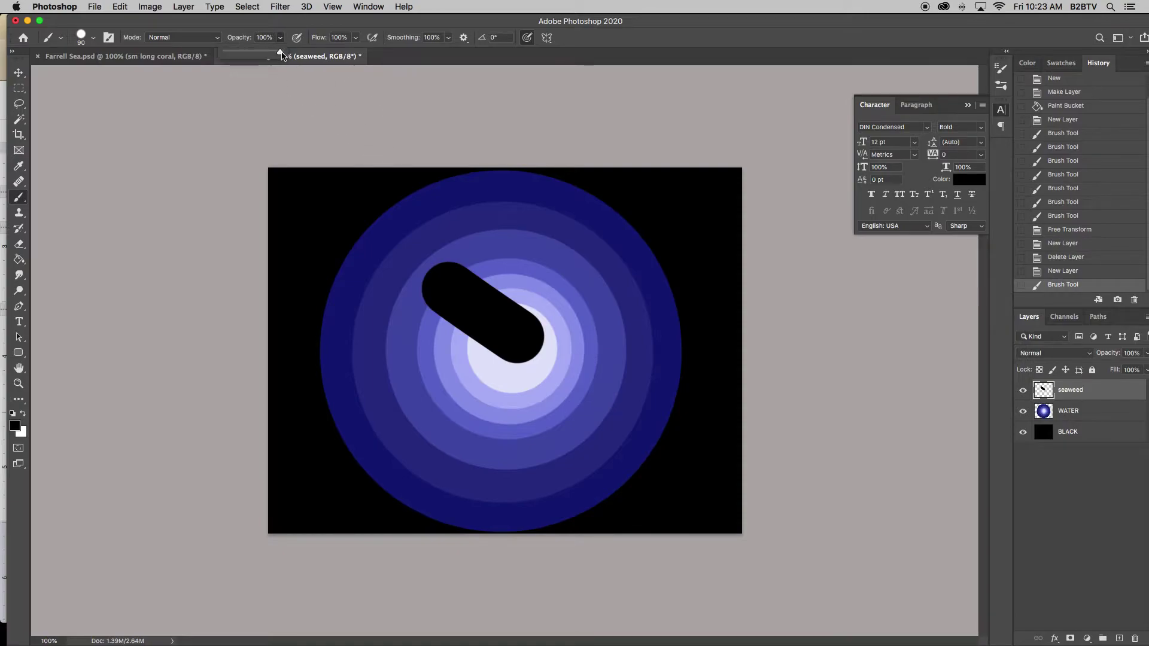
left_click_drag(281, 54, 240, 53)
mouse_move(416, 353)
left_mouse_down()
mouse_move(534, 379)
mouse_move(465, 340)
mouse_move(428, 424)
mouse_move(404, 350)
left_mouse_up()
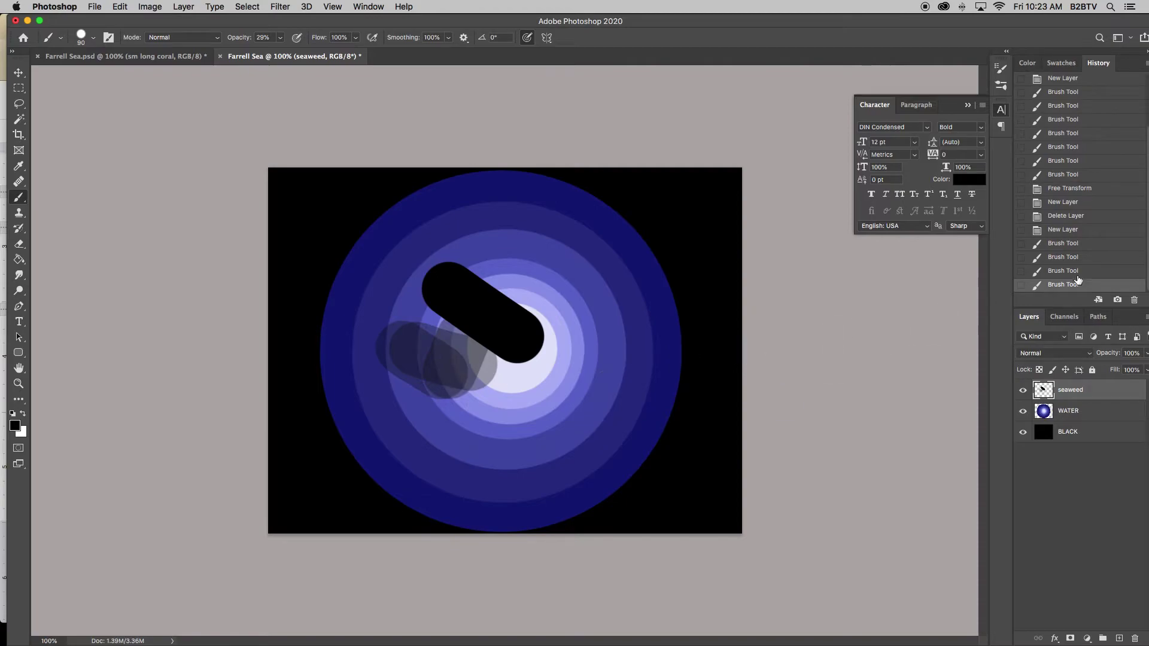
left_click(1092, 230)
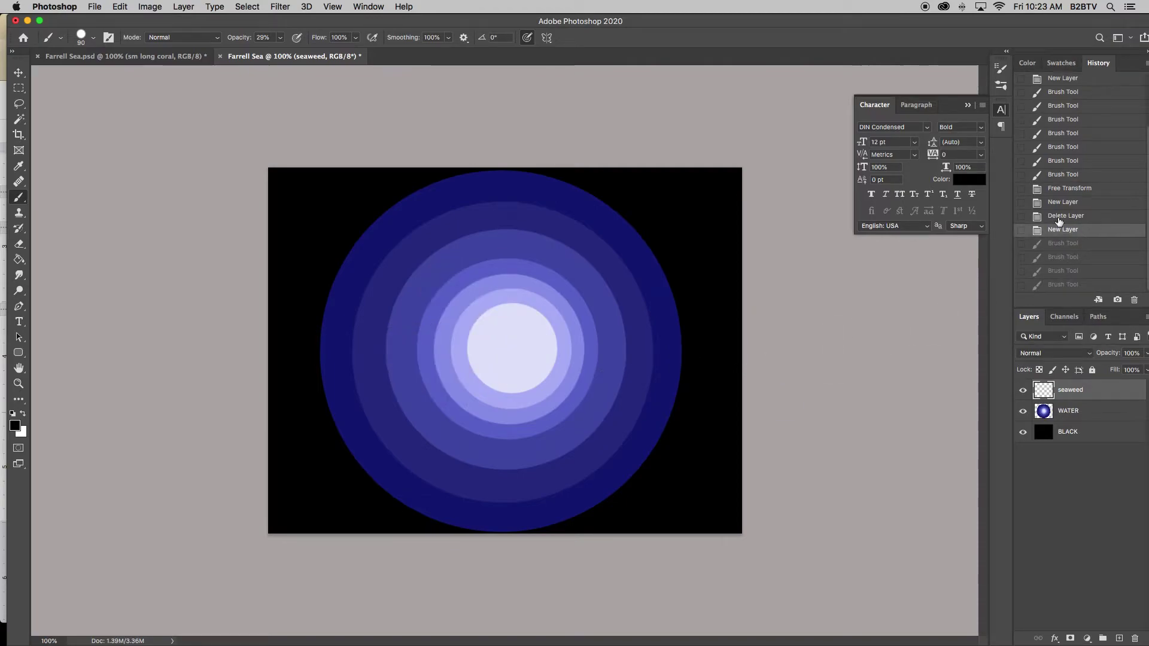
Restore 100% opacity and test black strokes in normal and Dissolve blend modes.
left_click(280, 40)
left_click_drag(282, 52, 320, 52)
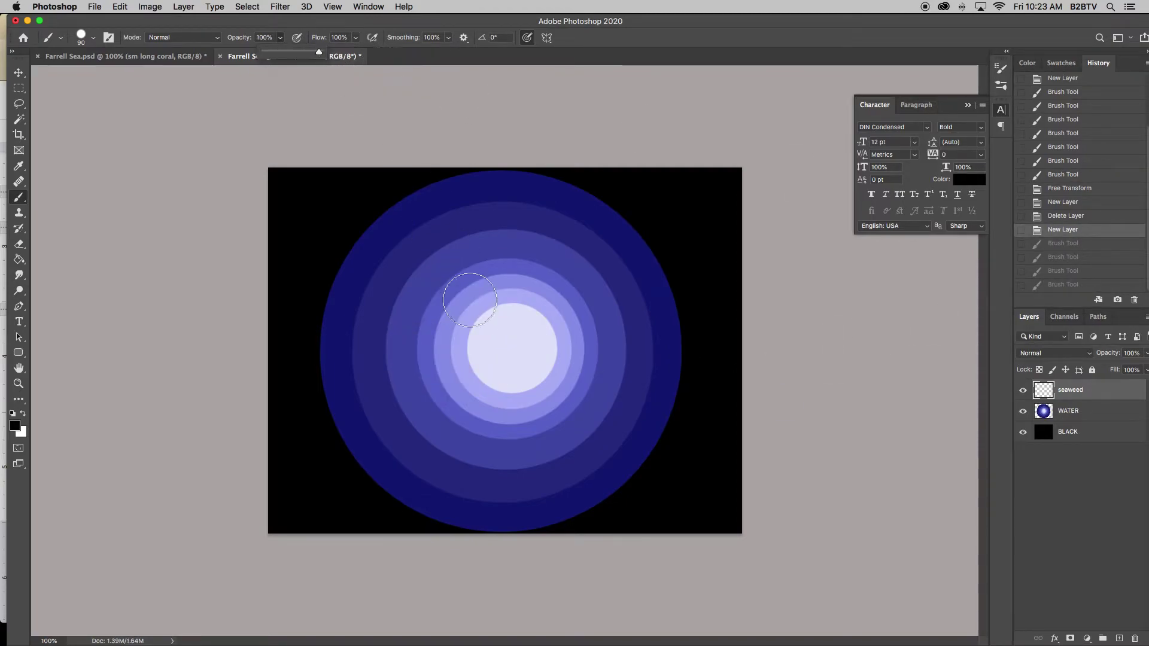
left_click_drag(431, 280, 477, 324)
left_click(206, 38)
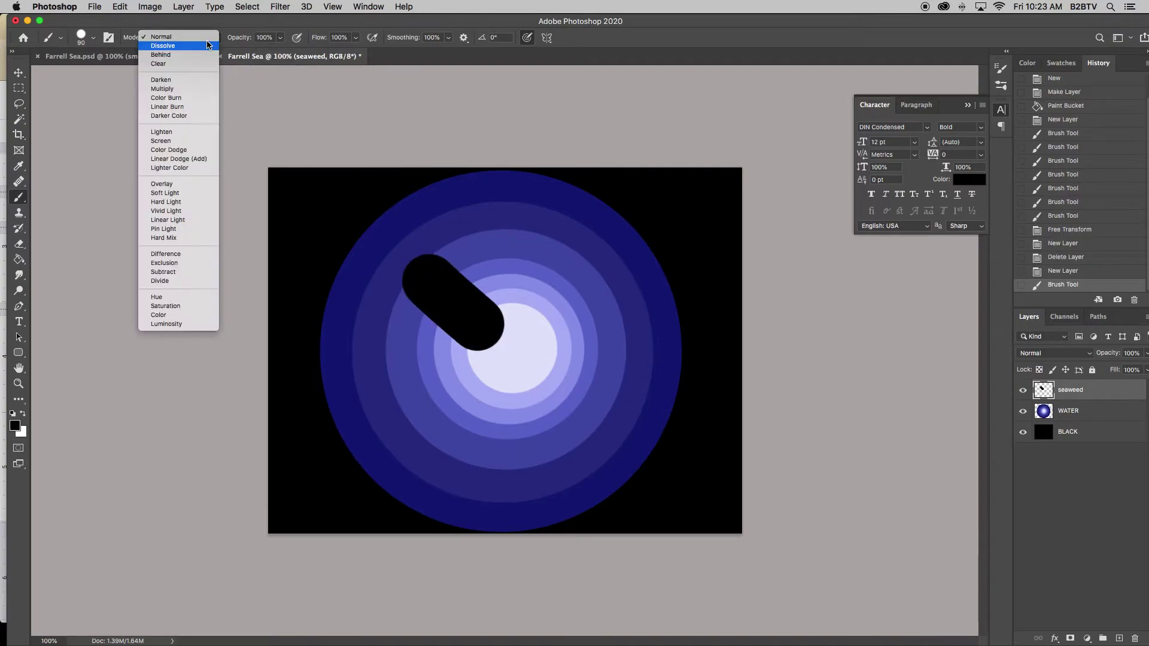
left_click(207, 46)
mouse_move(517, 254)
left_mouse_down()
mouse_move(514, 373)
mouse_move(468, 387)
mouse_move(557, 322)
mouse_move(579, 314)
left_mouse_up()
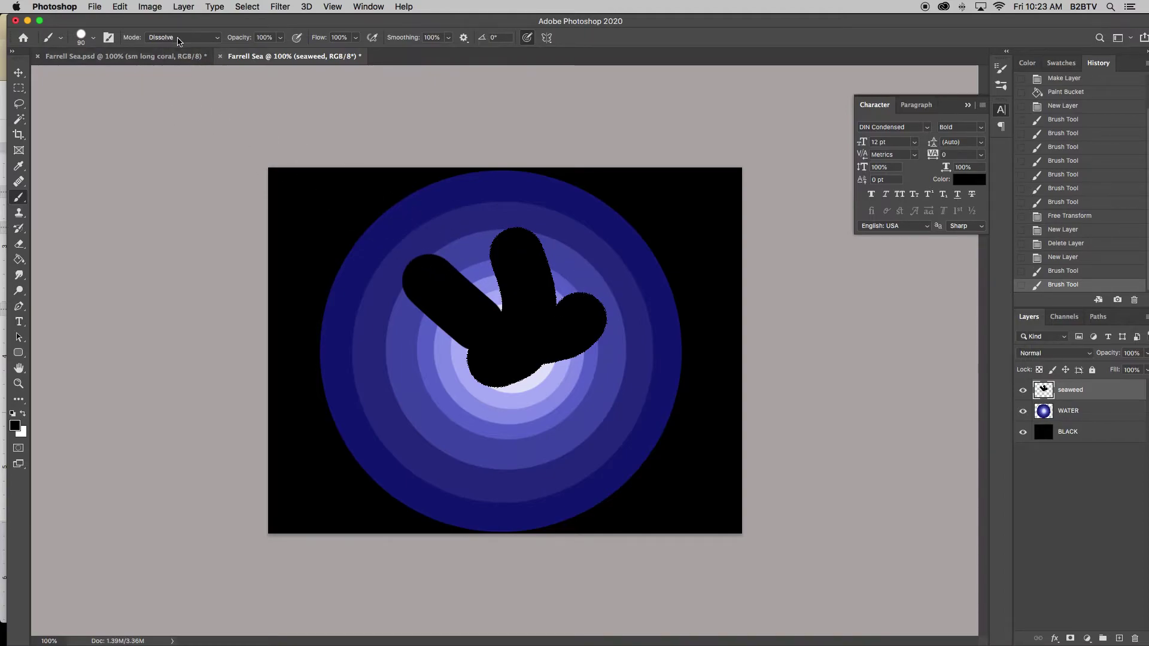
Set the brush mode back to Normal and paint a lower-left test stroke.
left_click(169, 40)
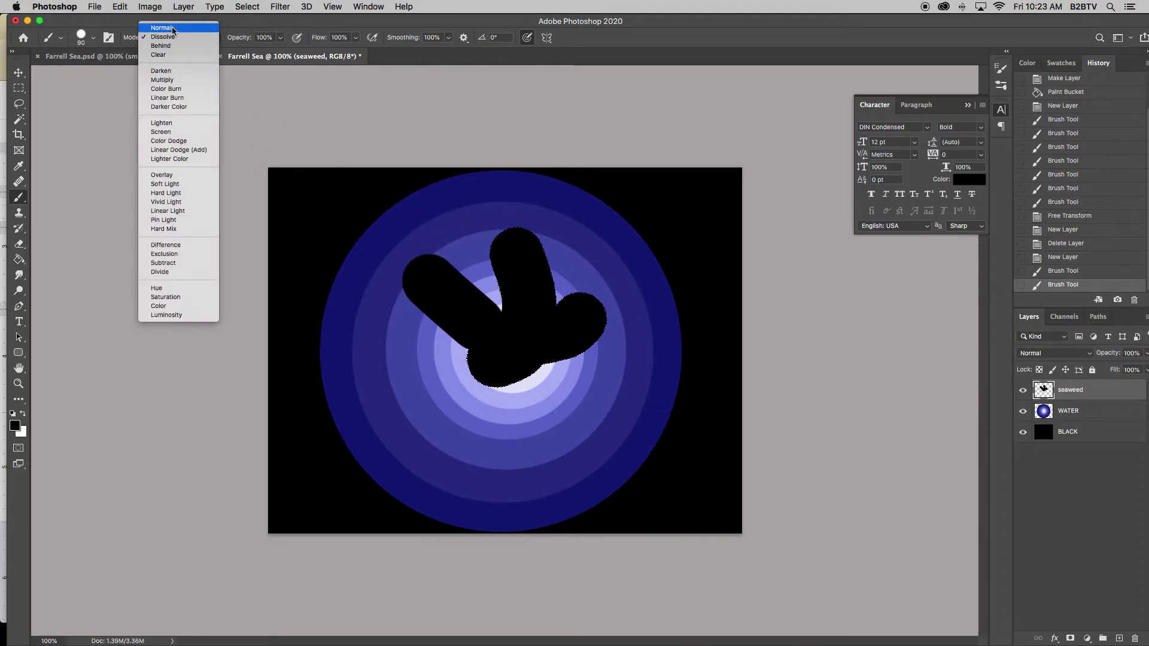
left_click(161, 28)
left_click_drag(412, 363, 441, 389)
left_click_drag(496, 421, 497, 422)
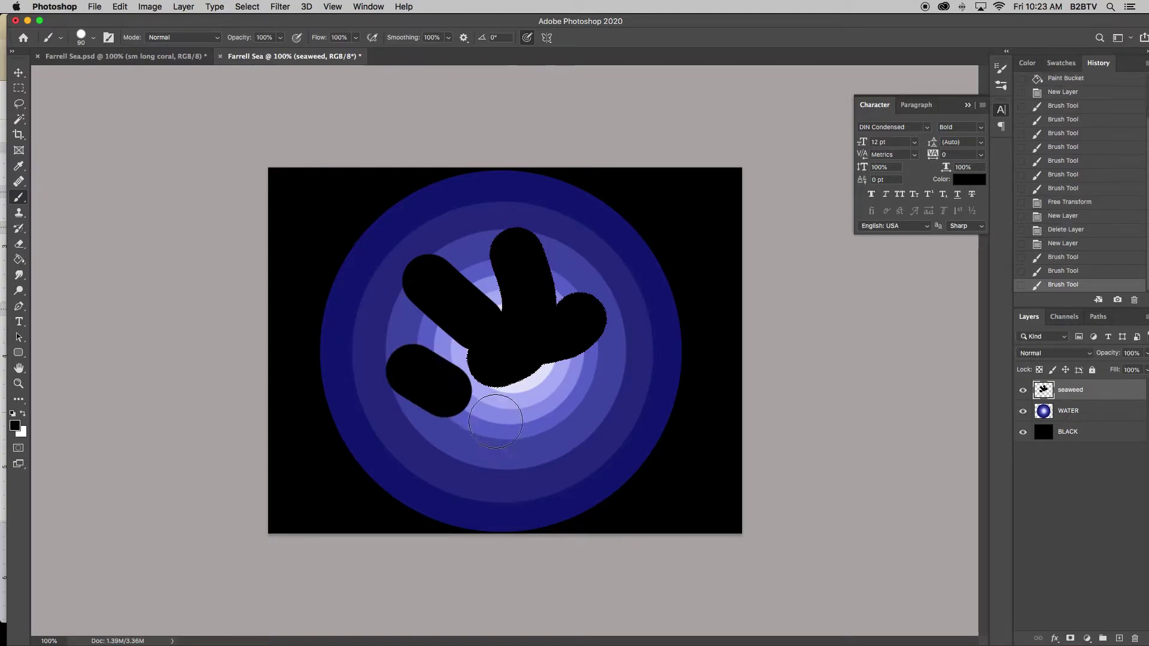
Clear the test strokes, zoom to 300% on the pale centre, and shrink the brush to 10 px.
left_click(1063, 244)
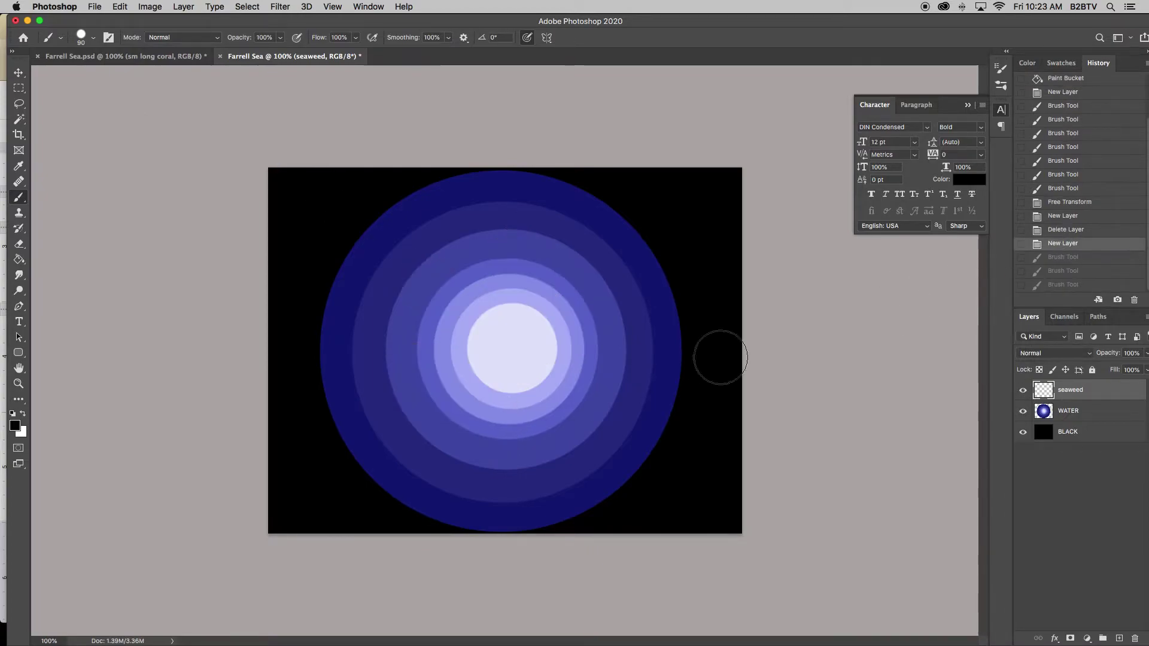
key("super+plus")
key("super+plus")
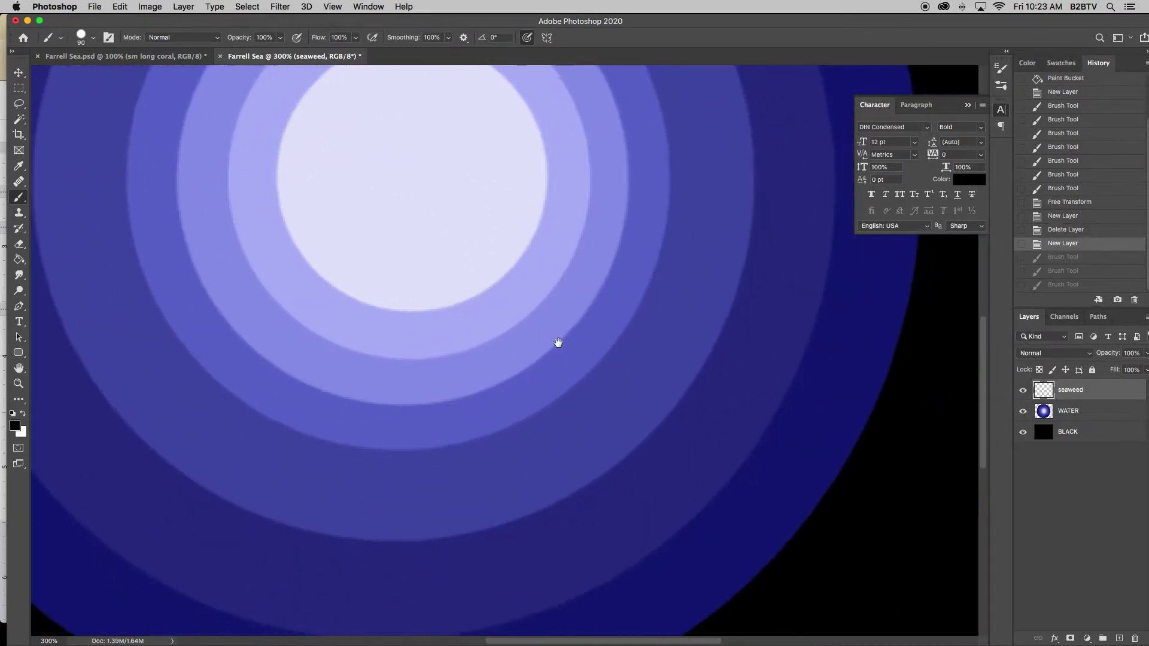
mouse_move(557, 342)
left_mouse_down()
mouse_move(495, 341)
mouse_move(505, 401)
mouse_move(385, 392)
mouse_move(370, 407)
mouse_move(528, 353)
left_mouse_up()
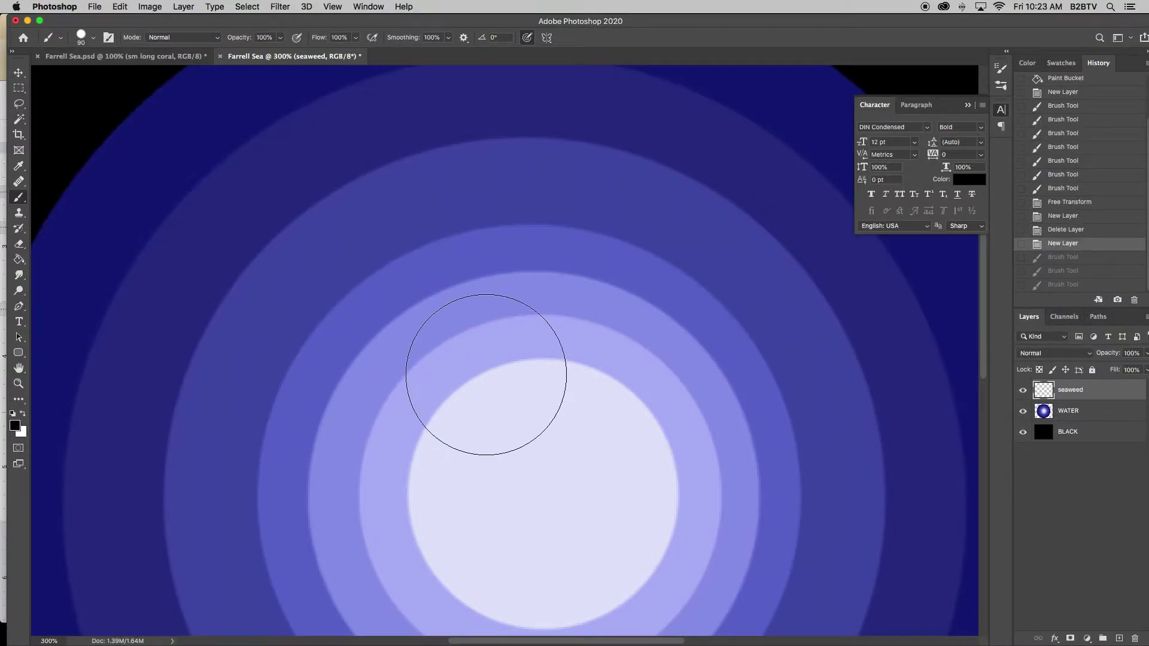
key("bracketleft")
key("bracketleft")
key("bracketleft")
key("bracketleft")
key("bracketleft")
key("bracketleft")
key("bracketleft")
key("bracketleft")
key("bracketleft")
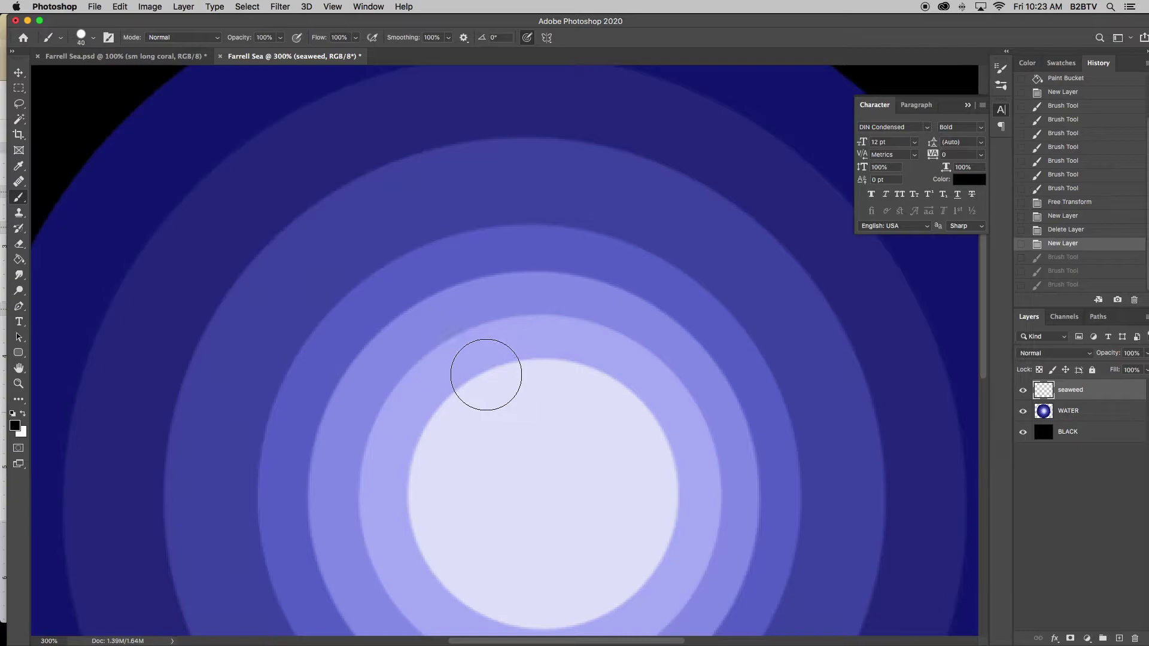
key("bracketleft")
key("bracketleft")
key("bracketleft")
Paint the seaweed's main stem with its right, upper-left and lower-right branches.
mouse_move(485, 473)
left_mouse_down()
mouse_move(486, 439)
mouse_move(449, 395)
mouse_move(468, 409)
mouse_move(484, 457)
mouse_move(499, 377)
mouse_move(485, 343)
mouse_move(500, 298)
left_mouse_up()
mouse_move(488, 413)
left_mouse_down()
mouse_move(496, 390)
mouse_move(542, 381)
mouse_move(487, 413)
mouse_move(483, 477)
left_mouse_up()
mouse_move(491, 364)
left_mouse_down()
mouse_move(457, 350)
mouse_move(463, 318)
mouse_move(490, 383)
left_mouse_up()
mouse_move(485, 471)
left_mouse_down()
mouse_move(549, 442)
mouse_move(581, 248)
left_mouse_up()
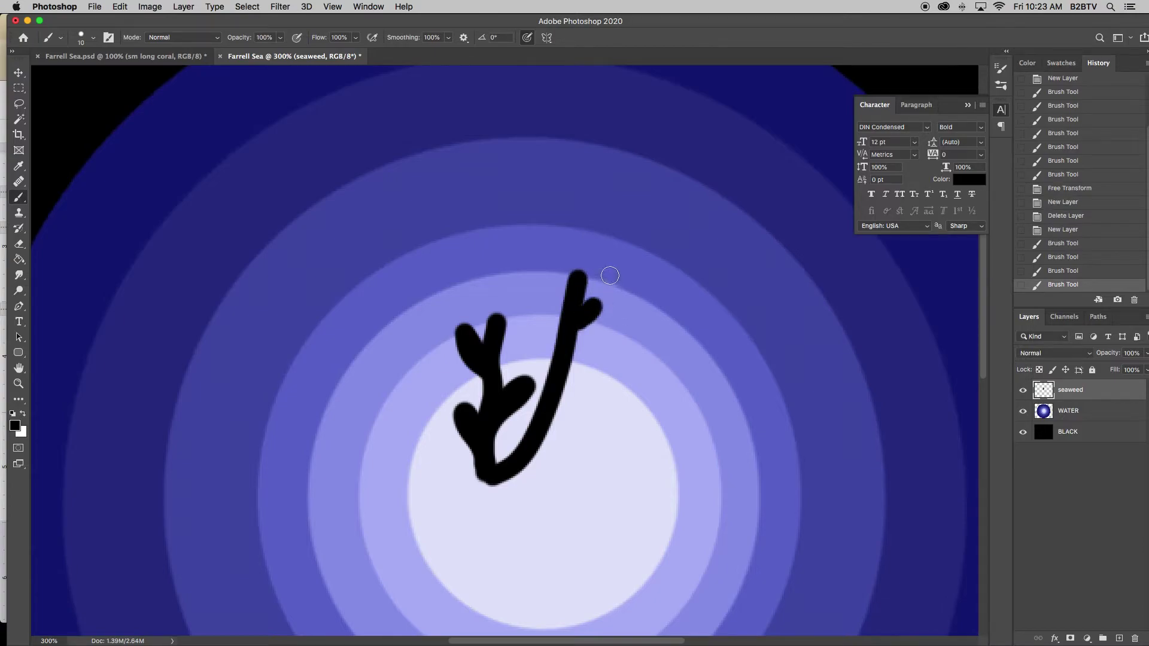
mouse_move(601, 293)
left_mouse_down()
mouse_move(563, 339)
mouse_move(528, 295)
mouse_move(536, 261)
mouse_move(522, 243)
left_mouse_up()
mouse_move(555, 398)
left_mouse_down()
mouse_move(602, 382)
mouse_move(607, 363)
mouse_move(650, 363)
left_mouse_up()
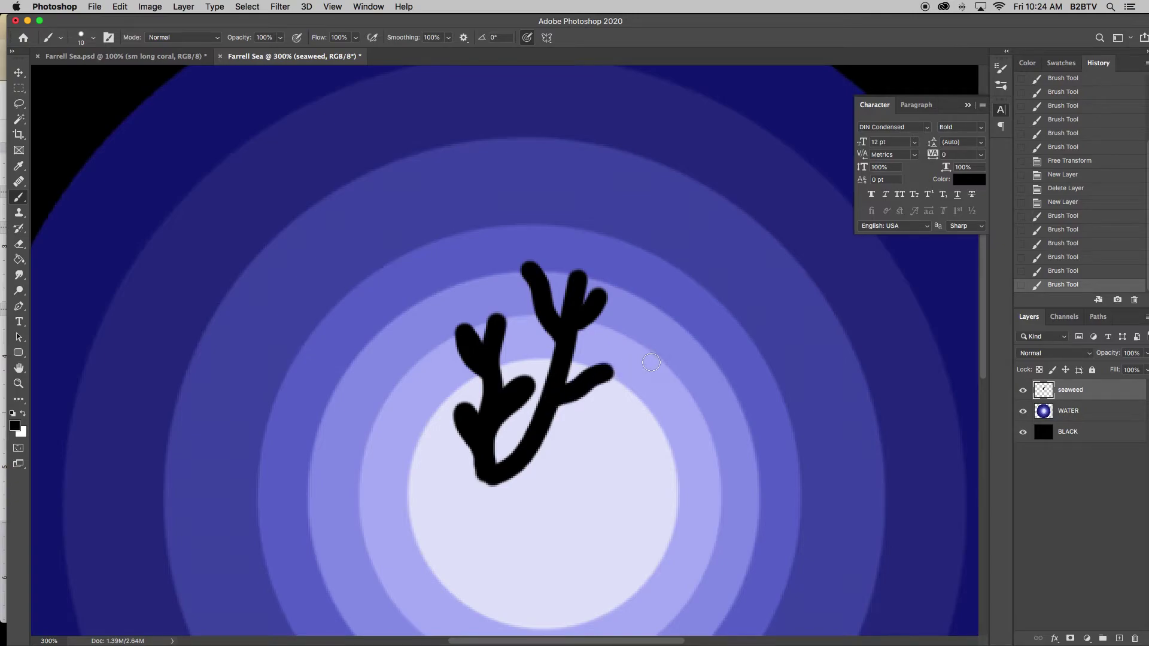
mouse_move(521, 452)
left_mouse_down()
mouse_move(585, 447)
mouse_move(590, 435)
mouse_move(611, 441)
mouse_move(625, 423)
mouse_move(582, 422)
left_mouse_up()
Add lobes, a tall left stem with a branch, a wider base and a longer trunk.
mouse_move(595, 375)
left_mouse_down()
mouse_move(635, 327)
mouse_move(626, 337)
left_mouse_up()
mouse_move(467, 466)
left_mouse_down()
mouse_move(479, 476)
mouse_move(440, 458)
left_mouse_up()
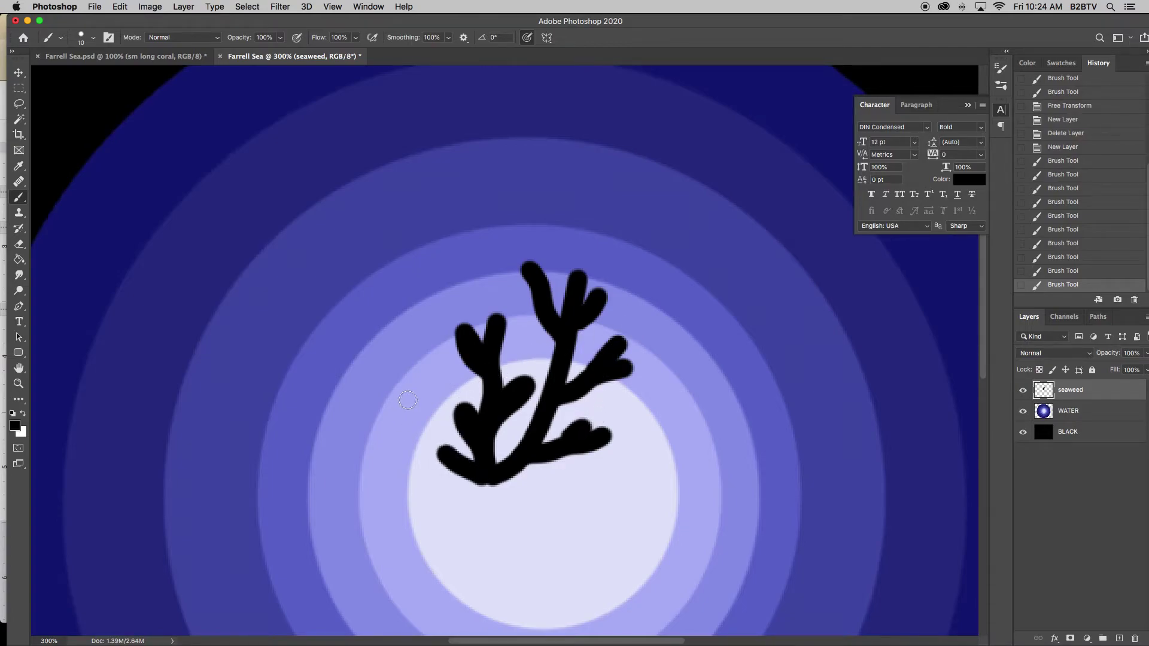
mouse_move(408, 400)
left_mouse_down()
mouse_move(420, 343)
mouse_move(411, 308)
mouse_move(363, 241)
left_mouse_up()
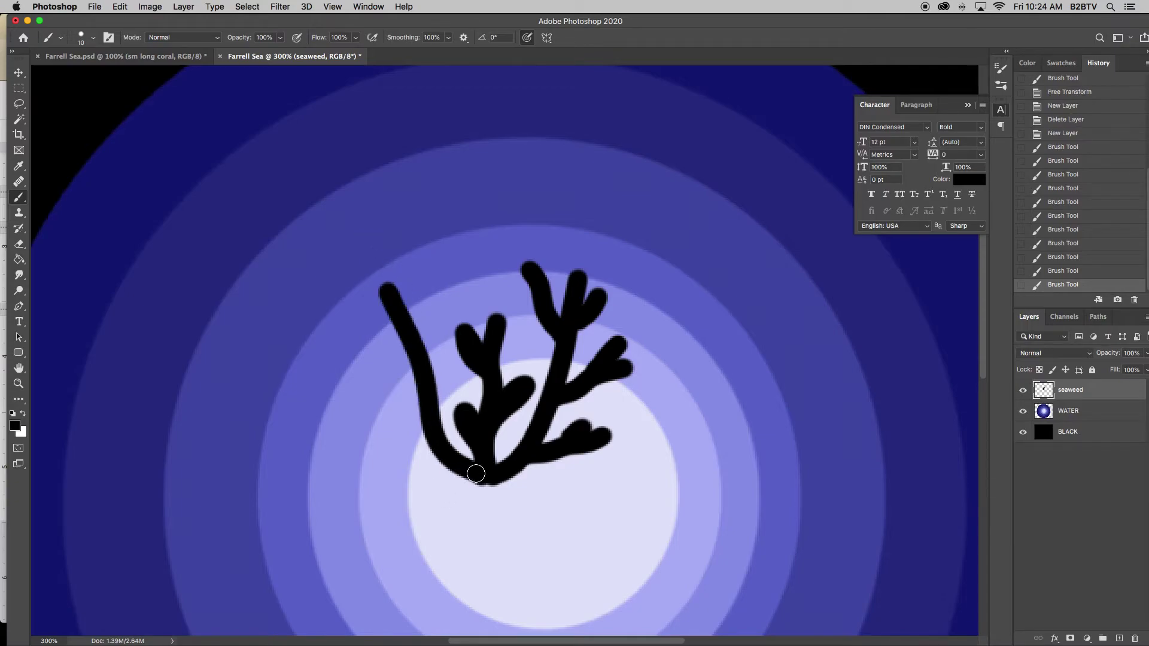
left_click_drag(477, 478, 405, 470)
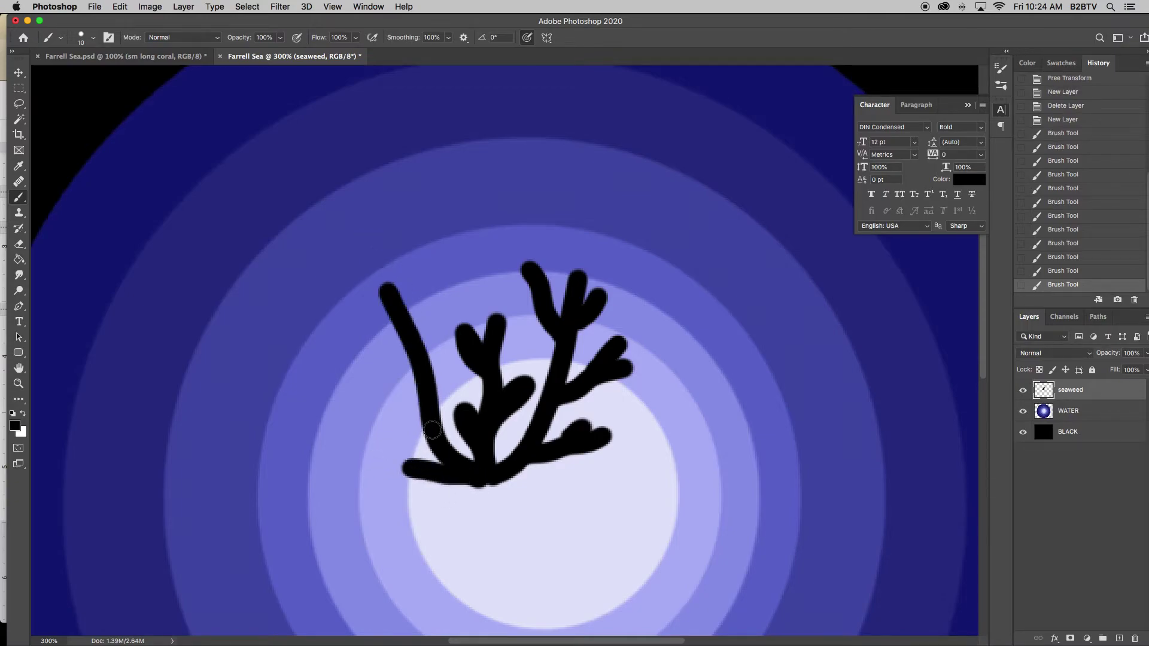
mouse_move(432, 430)
left_mouse_down()
mouse_move(380, 375)
mouse_move(382, 344)
mouse_move(360, 344)
mouse_move(417, 345)
mouse_move(434, 319)
mouse_move(442, 299)
mouse_move(429, 236)
left_mouse_up()
mouse_move(432, 283)
left_mouse_down()
mouse_move(408, 237)
mouse_move(379, 201)
left_mouse_up()
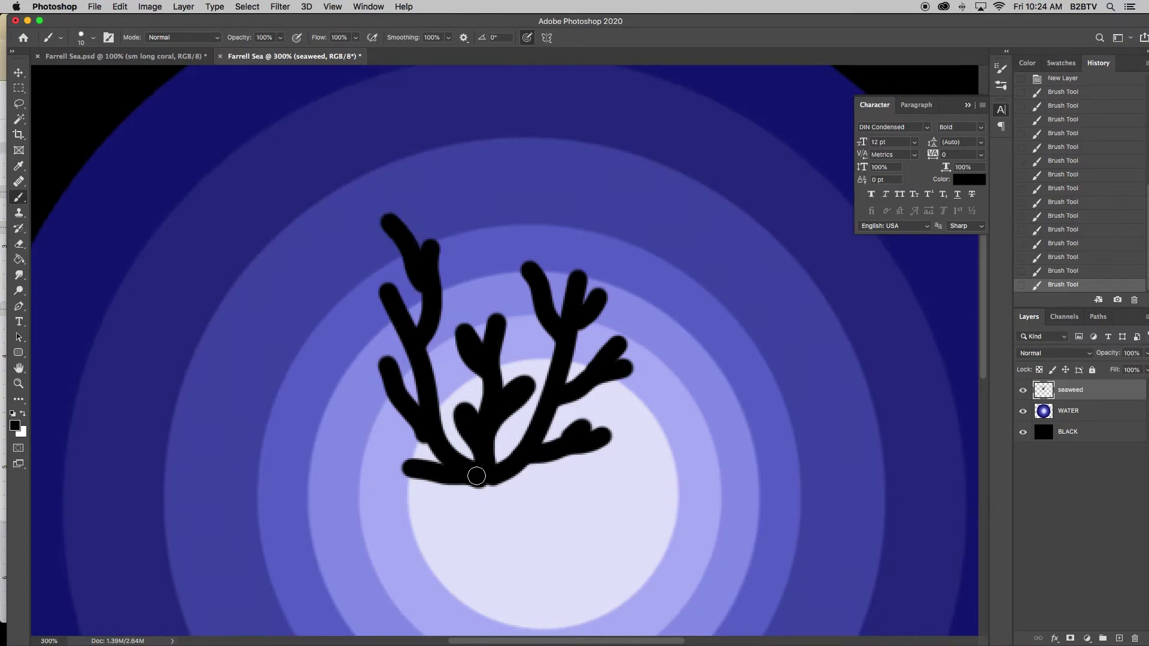
mouse_move(468, 479)
left_mouse_down()
mouse_move(479, 521)
mouse_move(497, 482)
mouse_move(497, 532)
mouse_move(482, 487)
mouse_move(501, 519)
left_mouse_up()
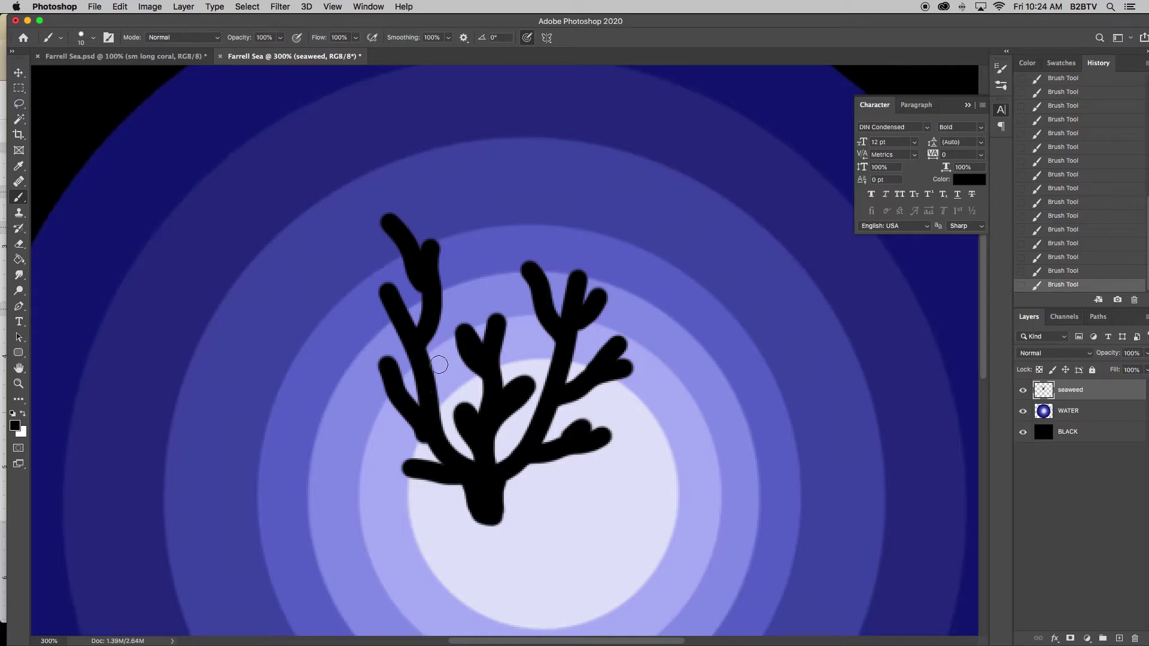
Free Transform the seaweed to the circles' lower left, rotated about 25° and scaled to roughly 95%.
key("super+0")
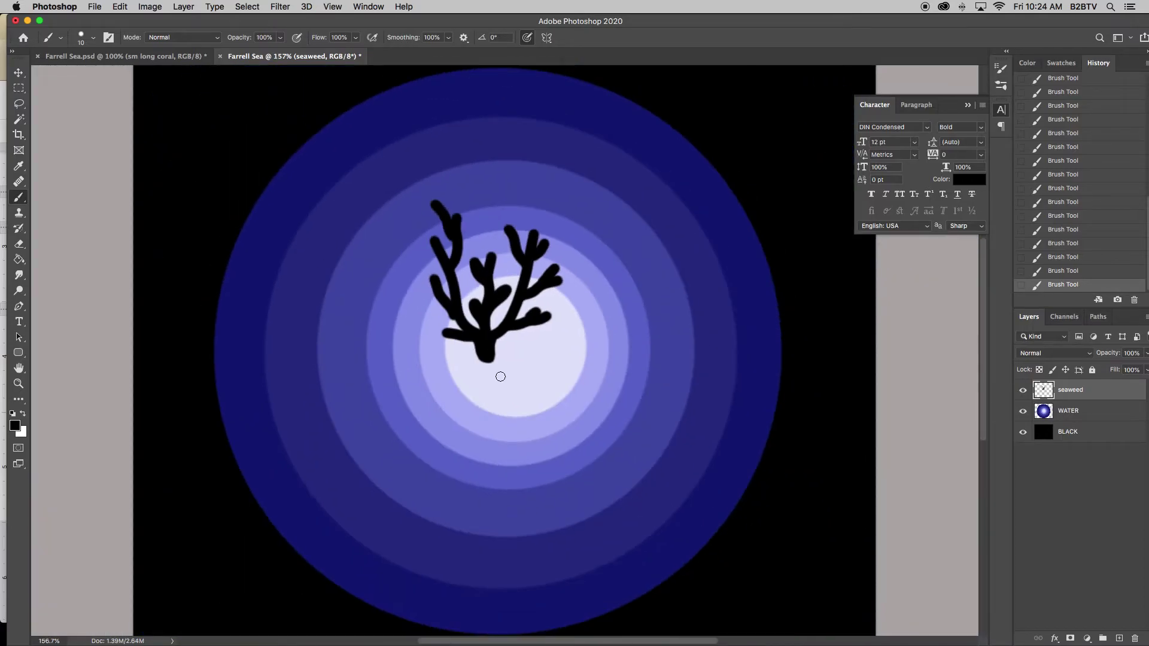
key("super+t")
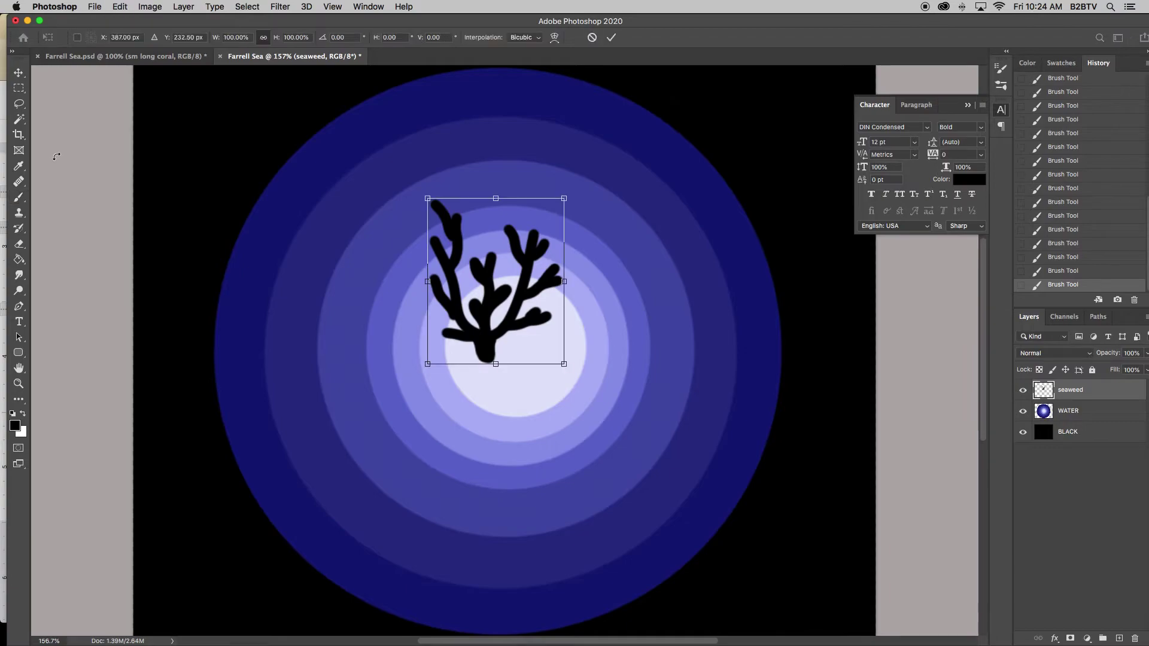
left_click_drag(488, 347, 396, 605)
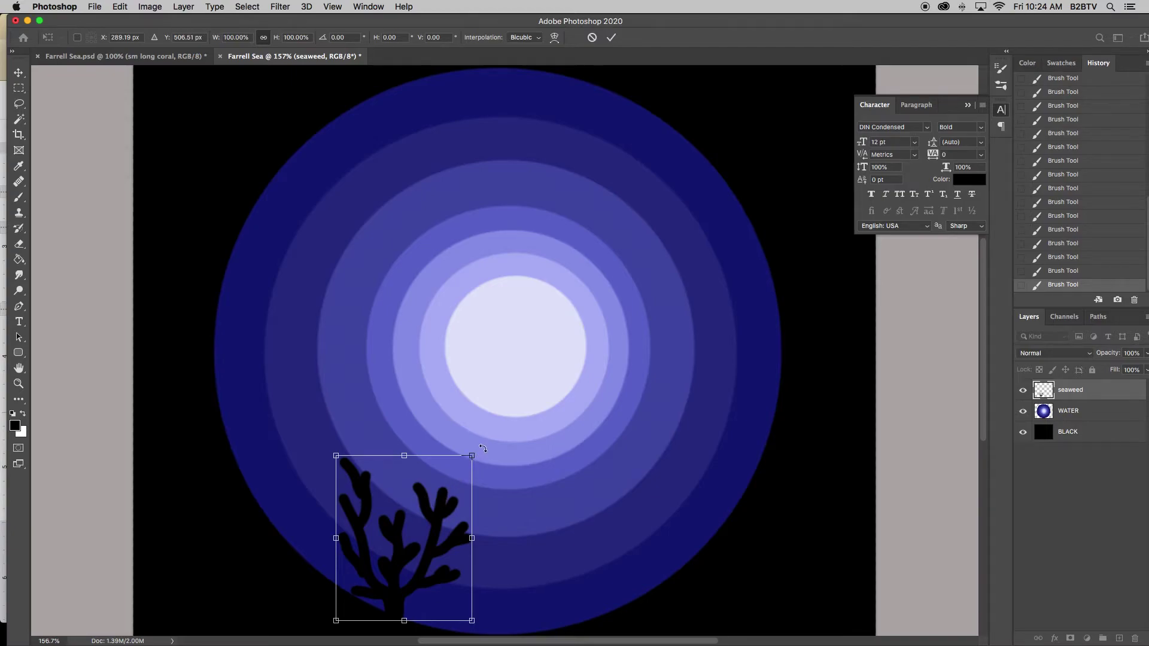
scroll(483, 449, "down", 2)
left_click_drag(476, 414, 489, 467)
key("Return")
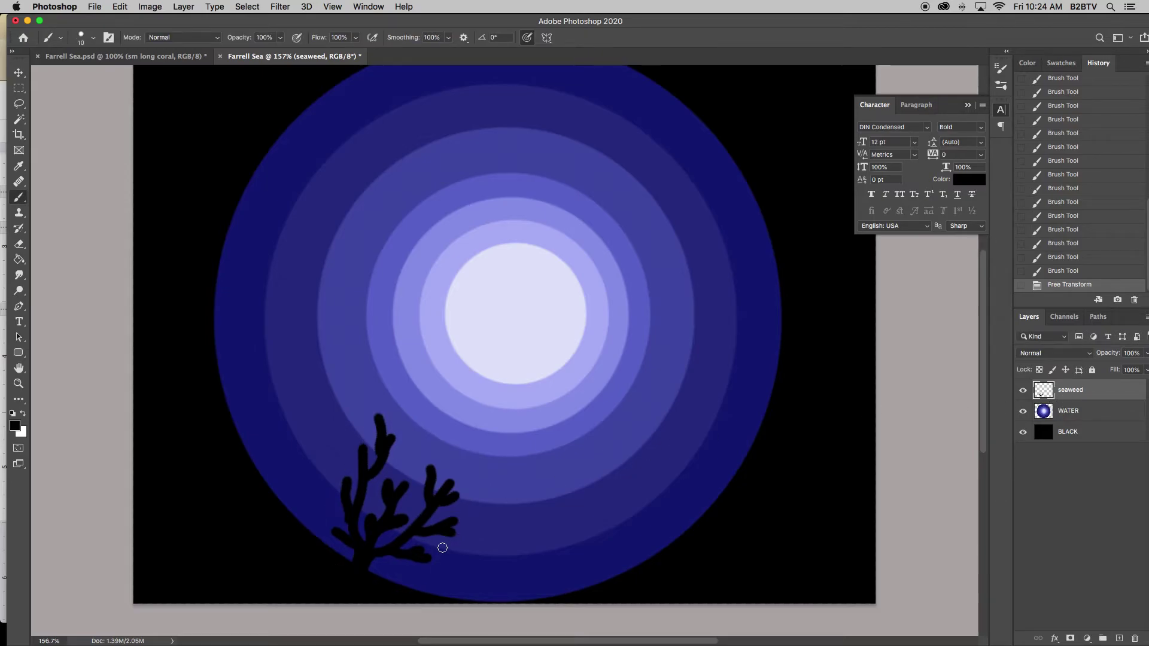
Duplicate the seaweed layer.
right_click(1076, 390)
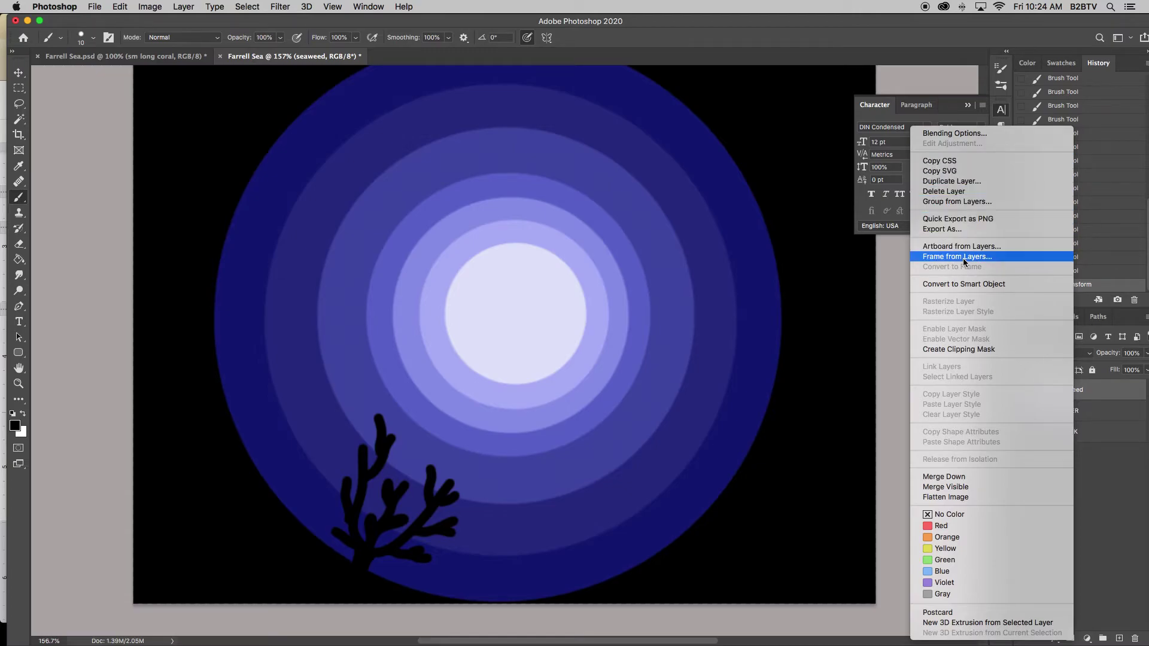
left_click(953, 182)
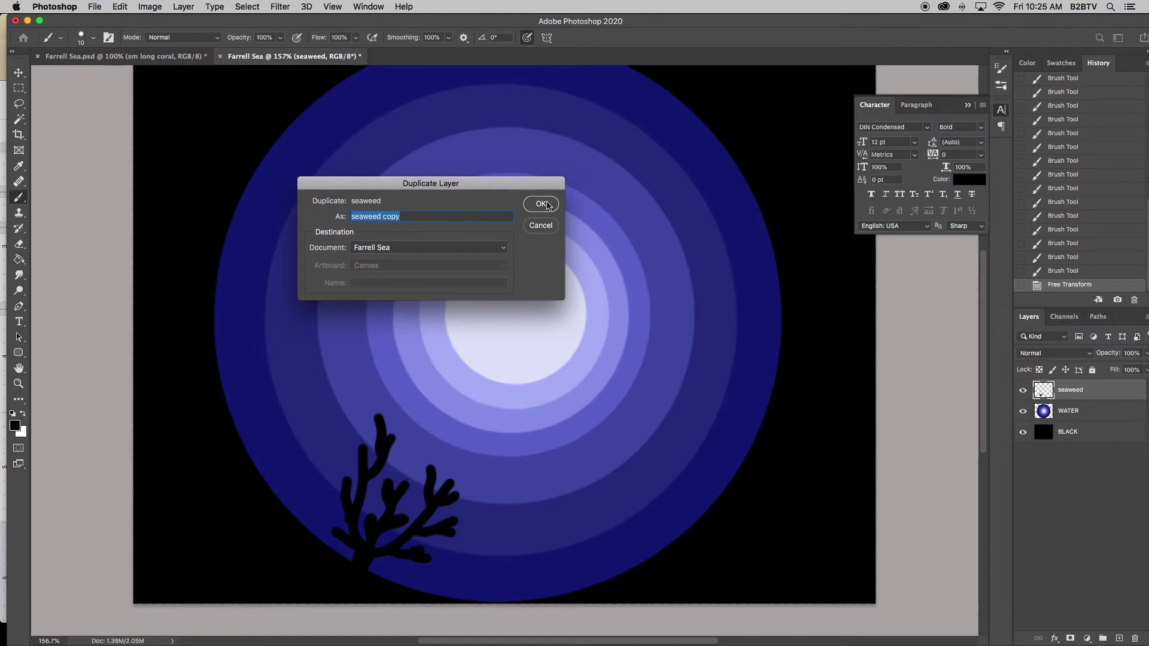
left_click(547, 205)
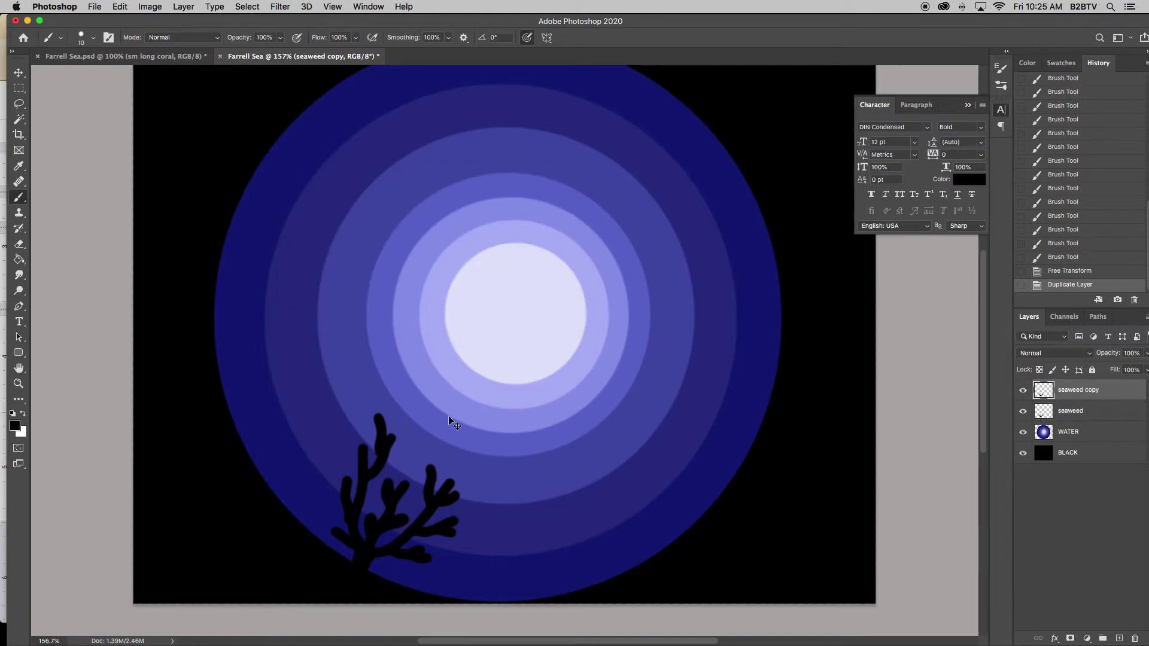
Shrink the copy to about 42%, rotate it about 69°, and place it at the lower-right edge.
key("super+t")
left_click_drag(435, 490, 603, 356)
left_click_drag(486, 272, 580, 362)
left_click_drag(638, 395, 715, 499)
left_click_drag(639, 458, 638, 489)
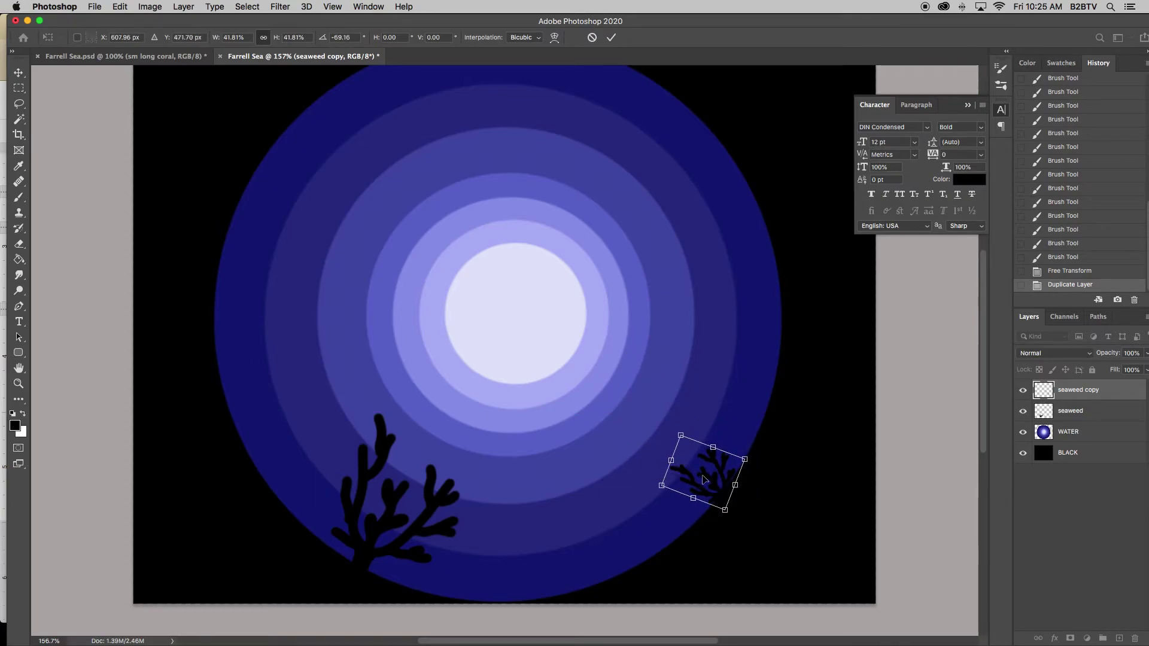
left_click_drag(698, 468, 695, 466)
key("Return")
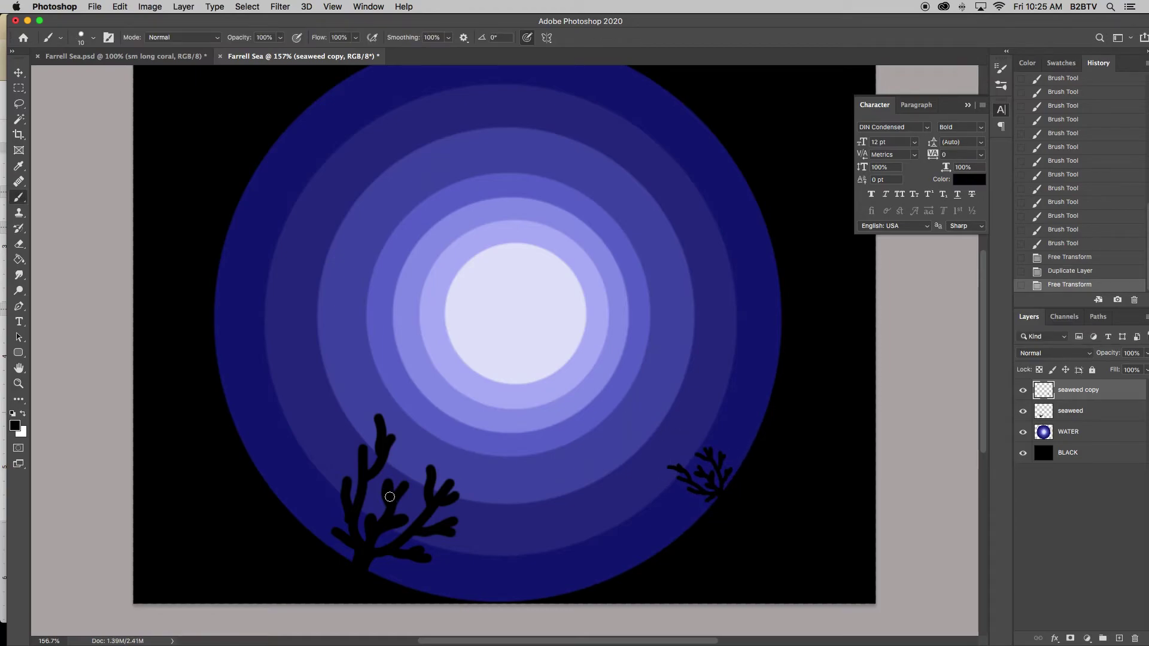
scroll(395, 494, "up", 2)
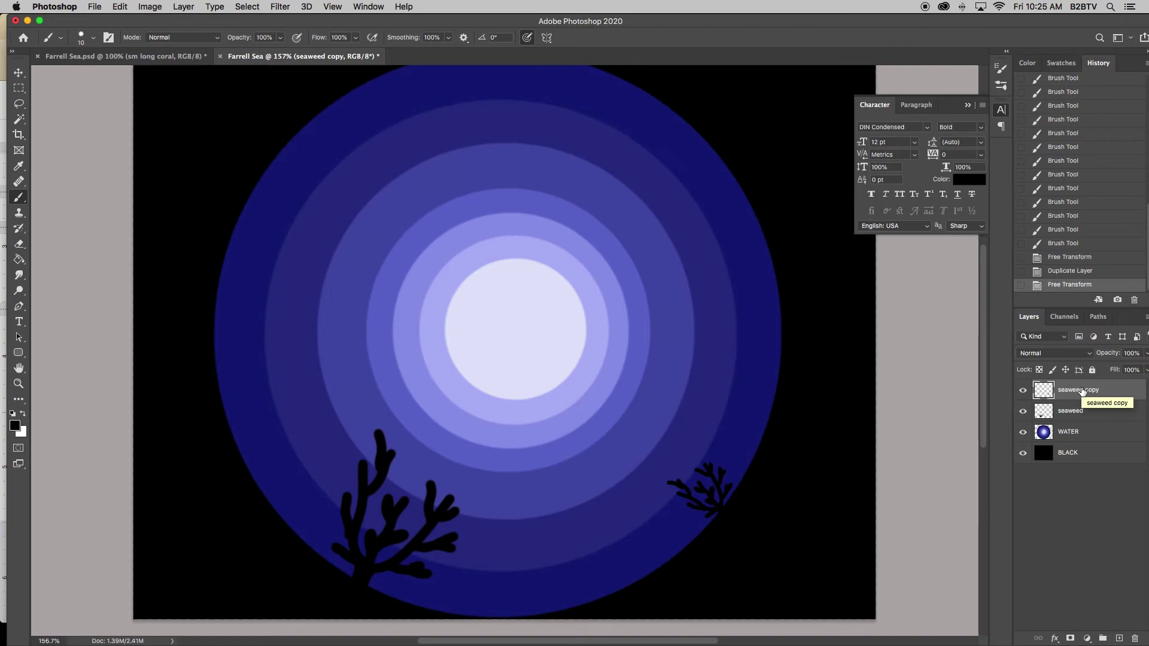
key("ctrl+t")
mouse_move(665, 461)
left_mouse_down()
mouse_move(461, 231)
mouse_move(518, 287)
left_mouse_up()
key("Return")
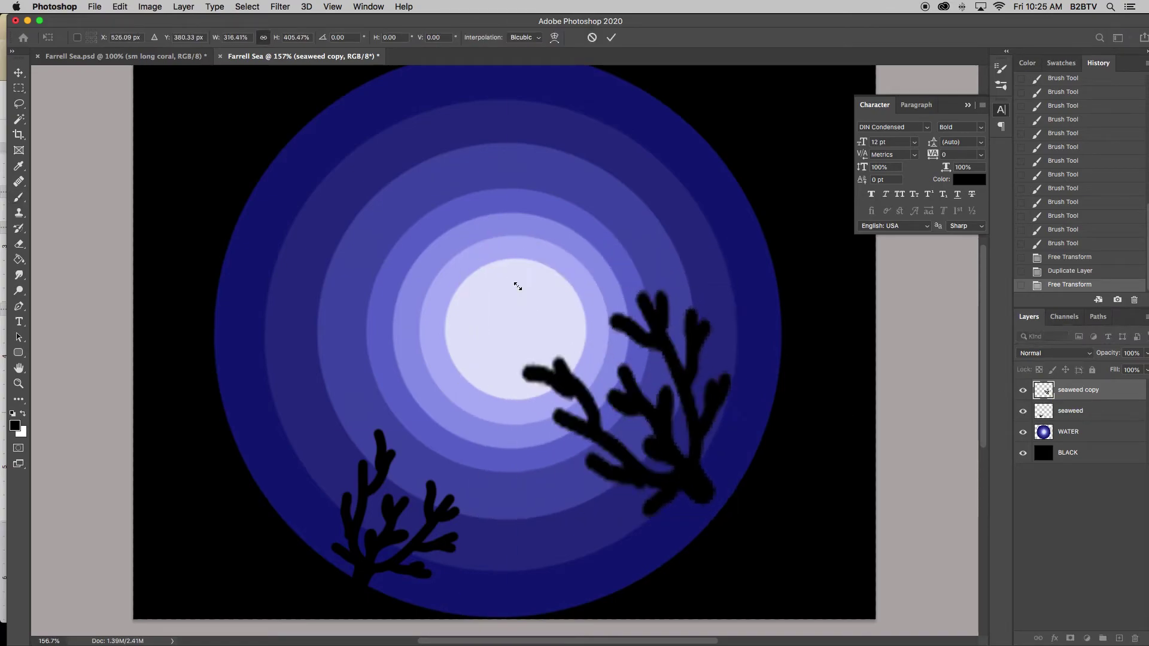
key("b")
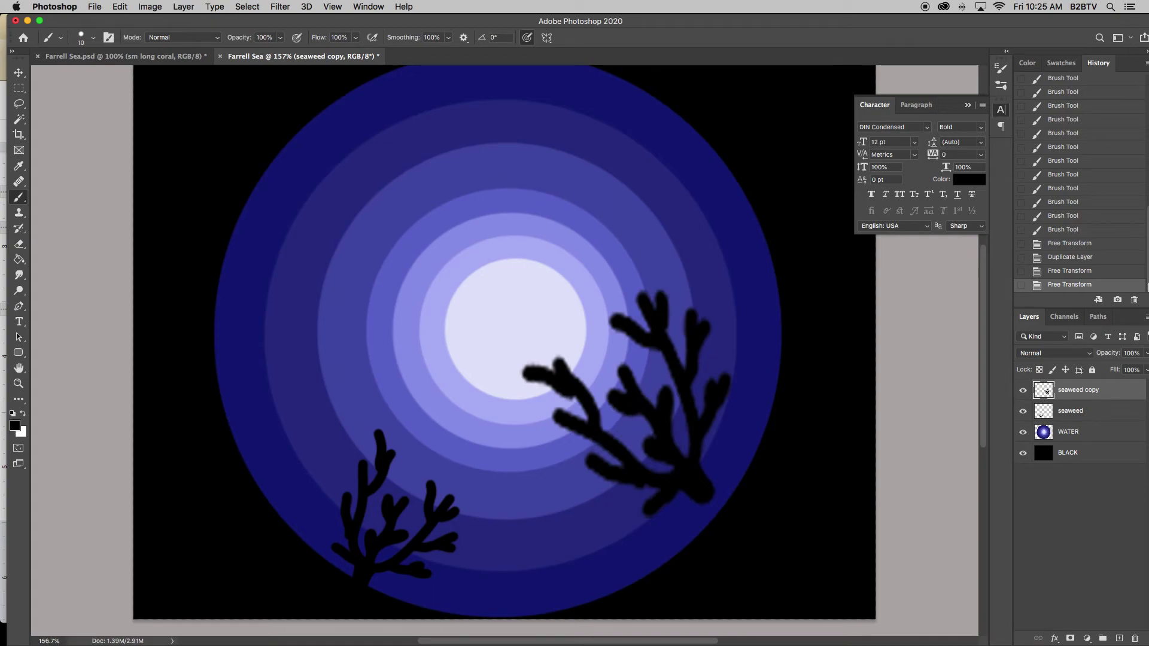
key("super+z")
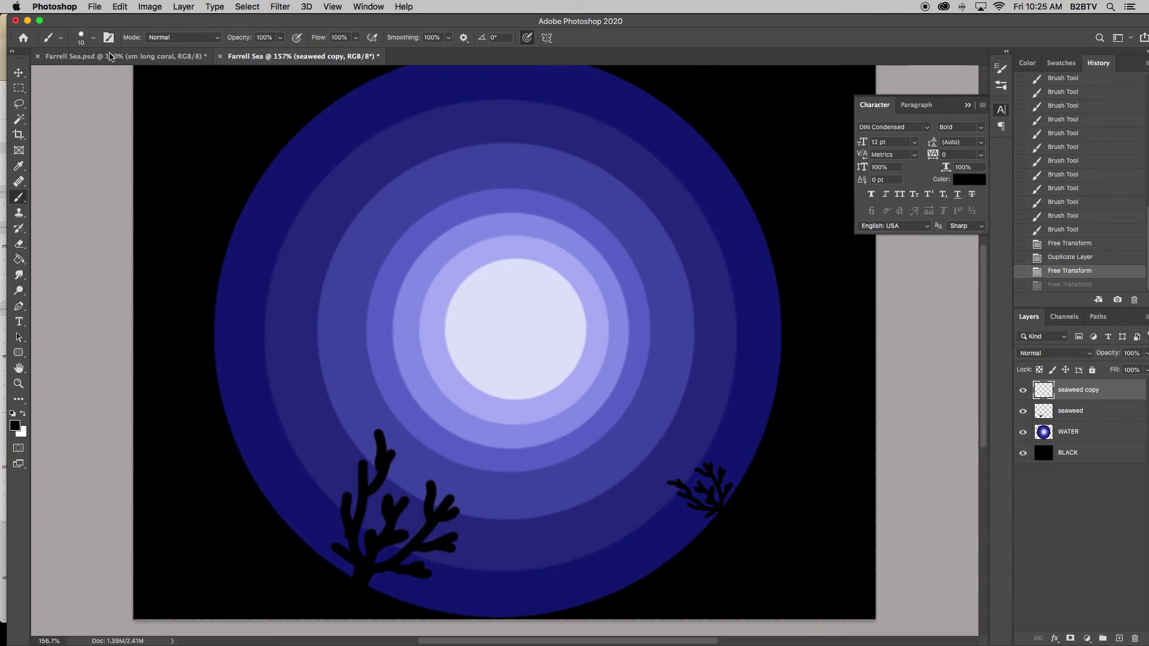
left_click(112, 55)
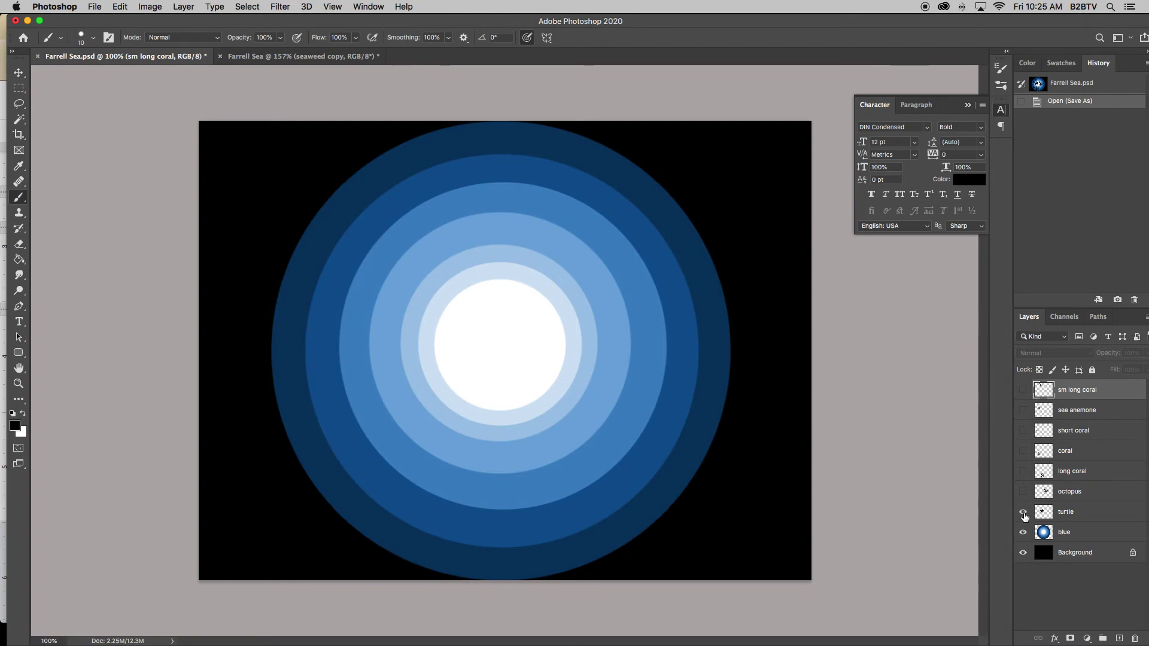
Show the turtle, octopus, coral, sea anemone and sm long coral silhouette layers.
left_click(1024, 513)
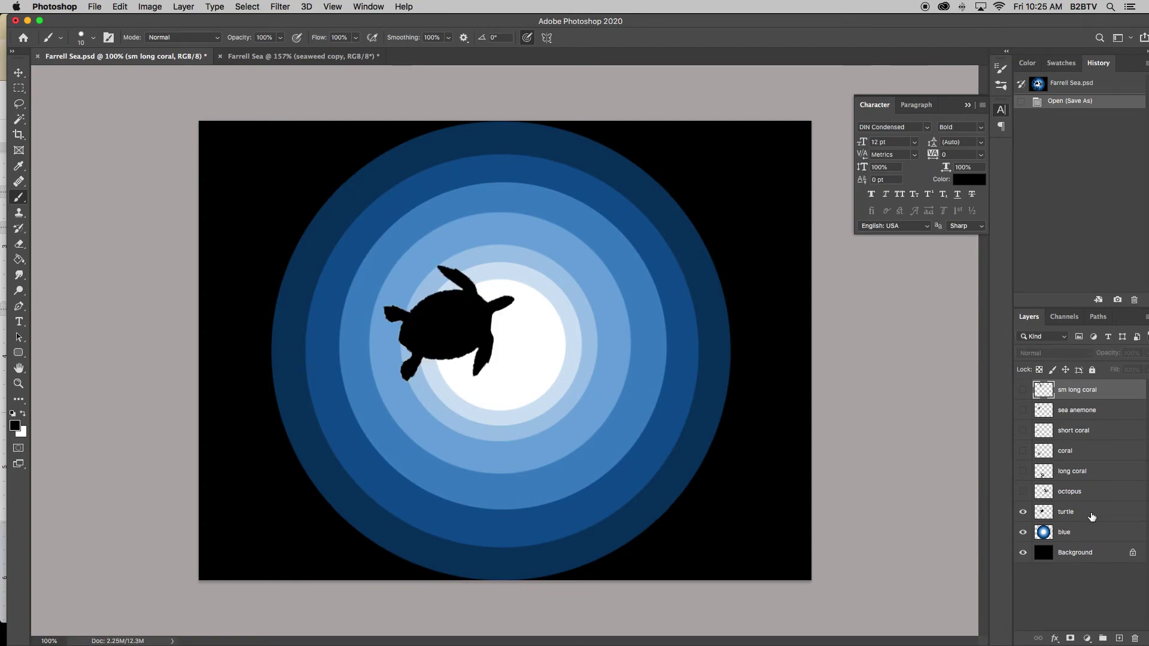
left_click(1023, 492)
left_click(1023, 471)
left_click(1024, 450)
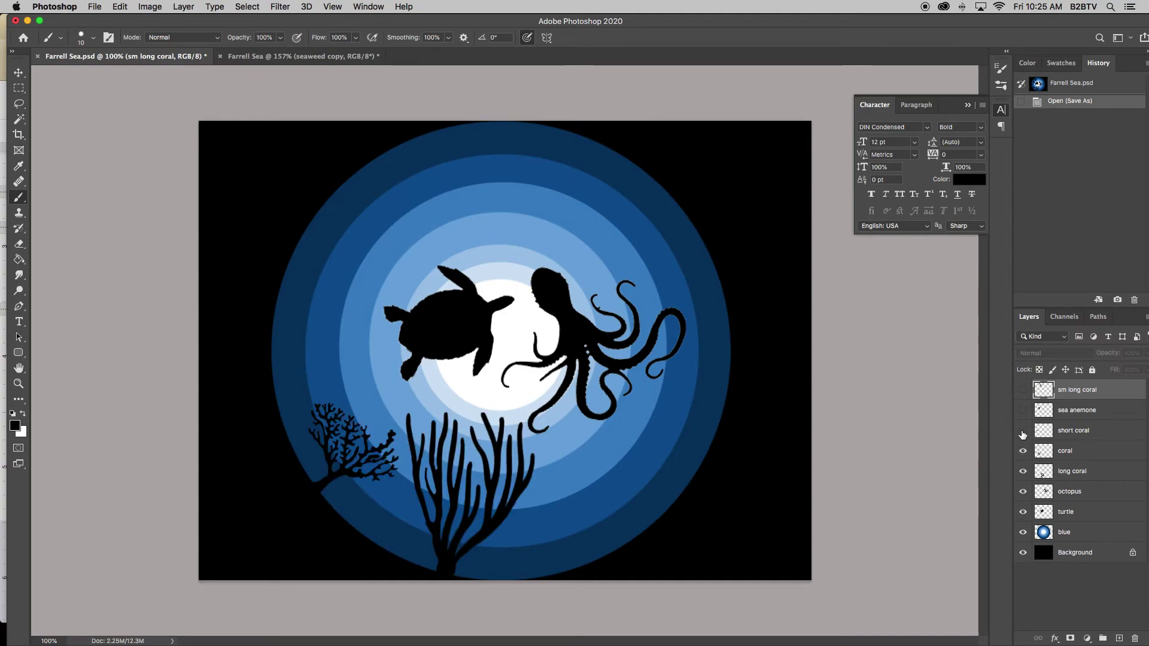
left_click(1023, 430)
left_click(1023, 411)
left_click(1024, 390)
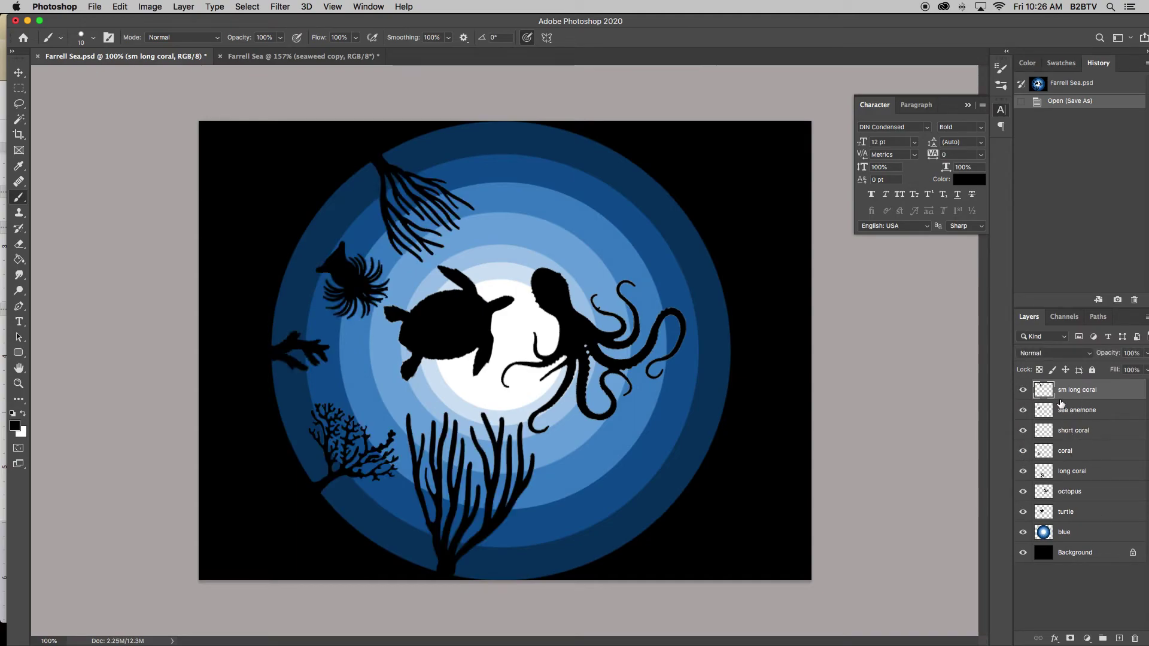
Move the sm long coral slightly right, then rotate and shrink it with Free Transform.
left_click(19, 72)
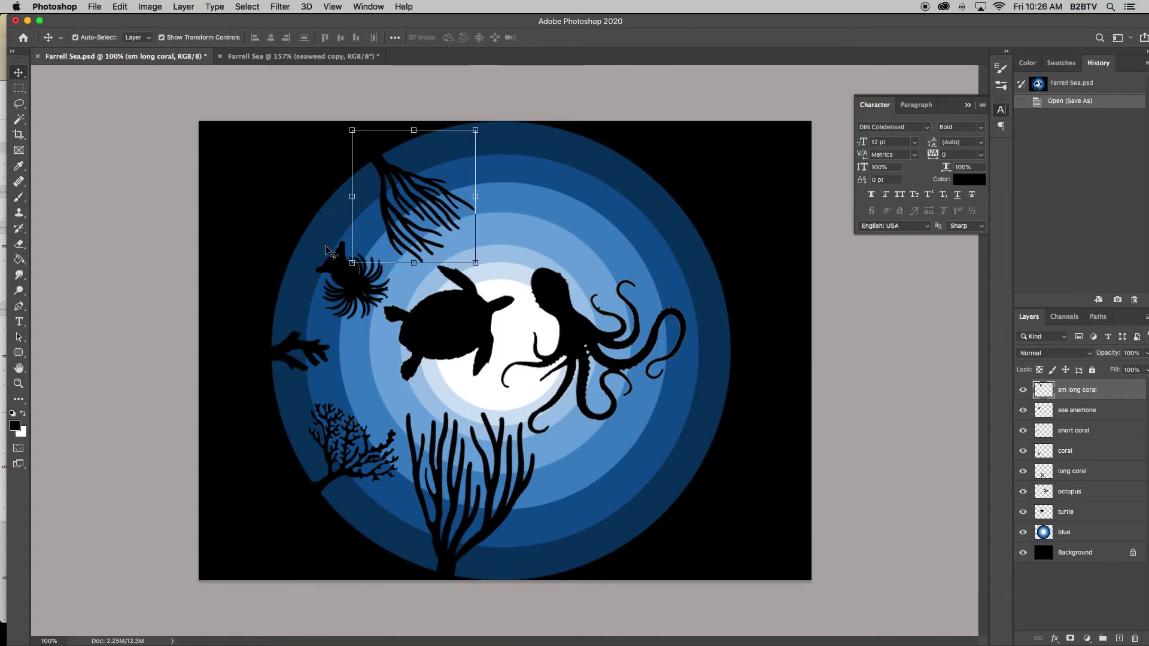
mouse_move(386, 171)
left_mouse_down()
mouse_move(421, 195)
mouse_move(400, 175)
left_mouse_up()
key("super+t")
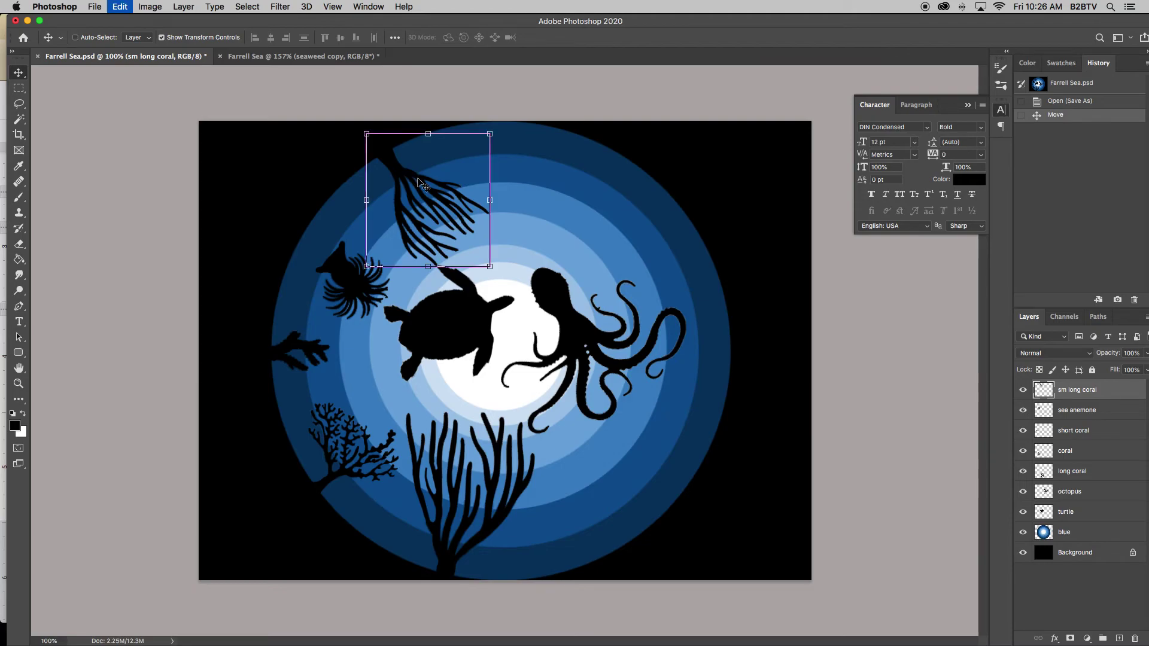
left_click_drag(500, 275, 460, 252)
key("Return")
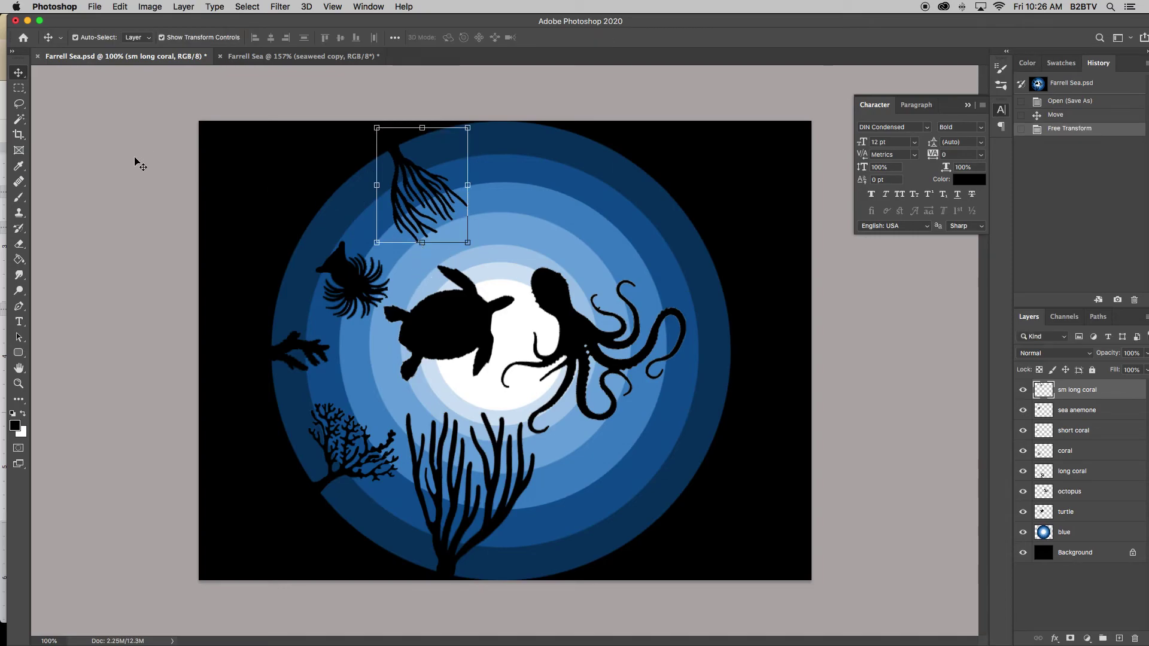
left_click(213, 226)
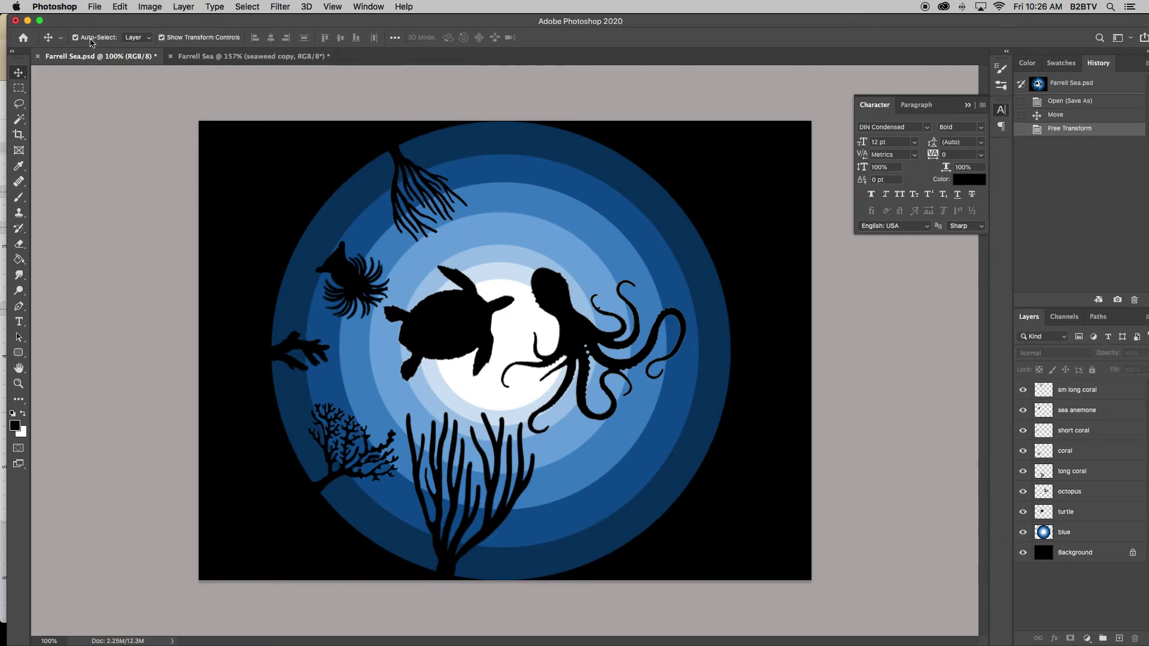
Reposition the octopus, turtle and sea anemone, then bring the Google Docs steps forward.
left_click(331, 267)
left_click(458, 315)
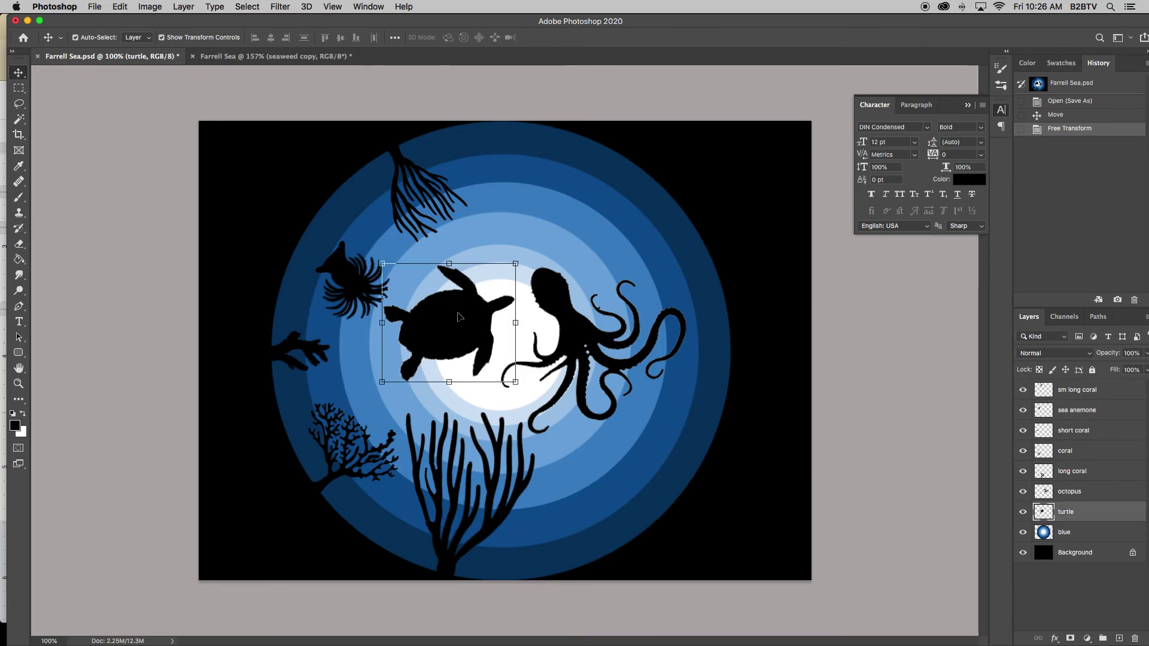
left_click(556, 306)
left_click_drag(555, 306, 584, 301)
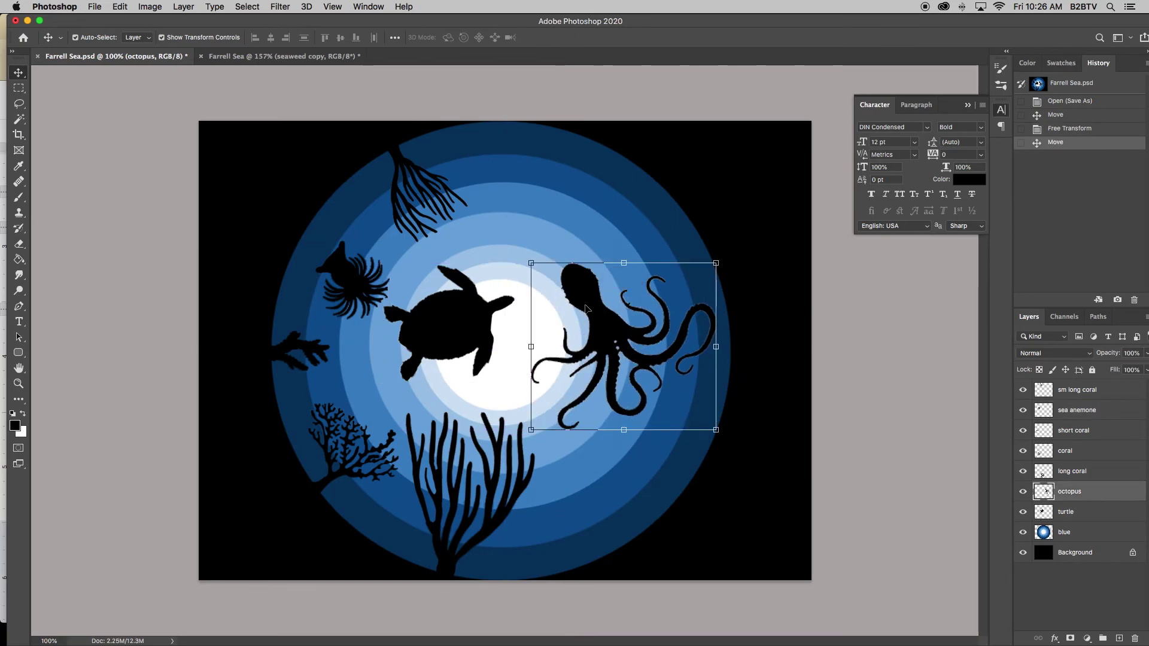
left_click_drag(470, 324, 464, 304)
left_click_drag(600, 328, 570, 329)
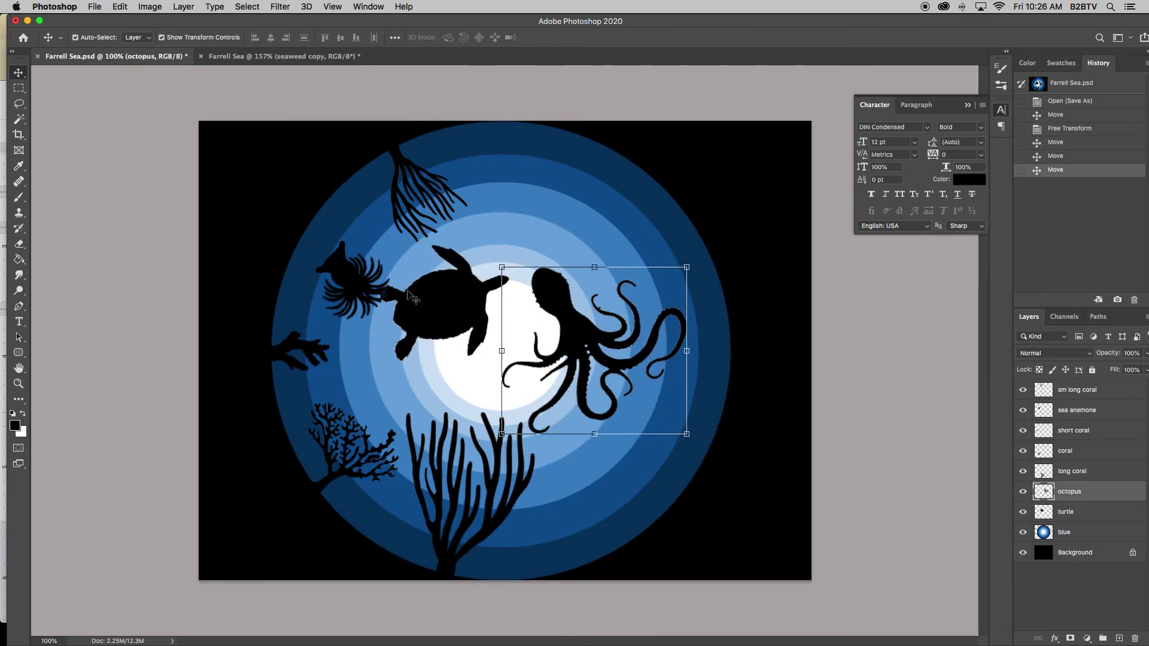
left_click(360, 286)
left_click_drag(361, 286, 340, 244)
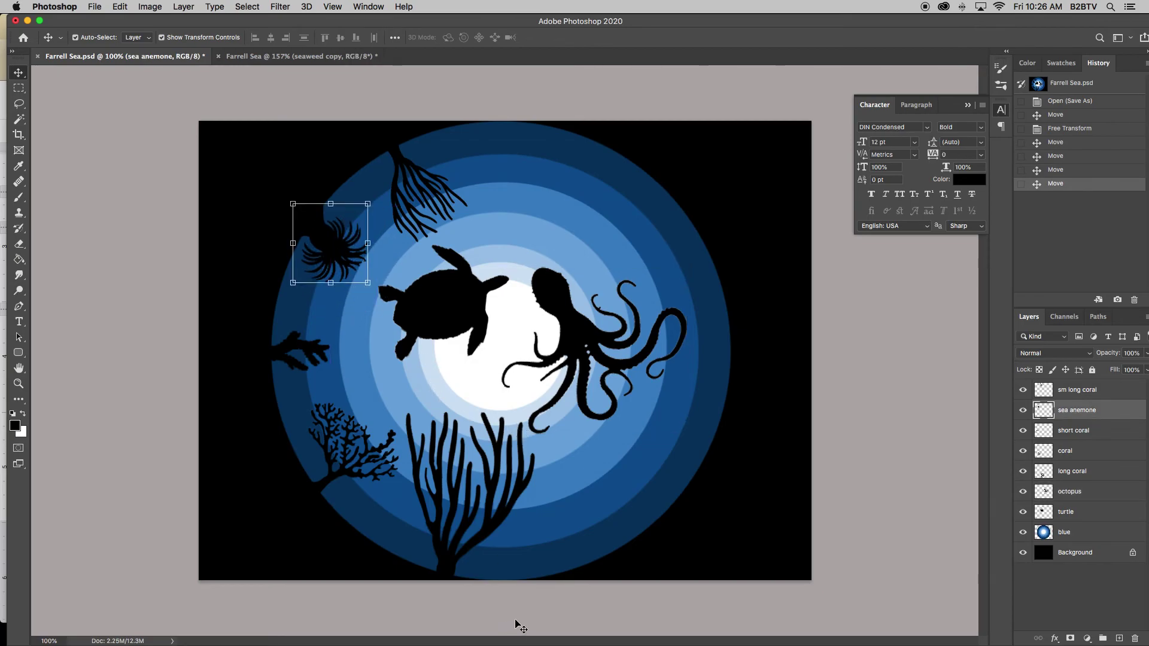
left_click(710, 625)
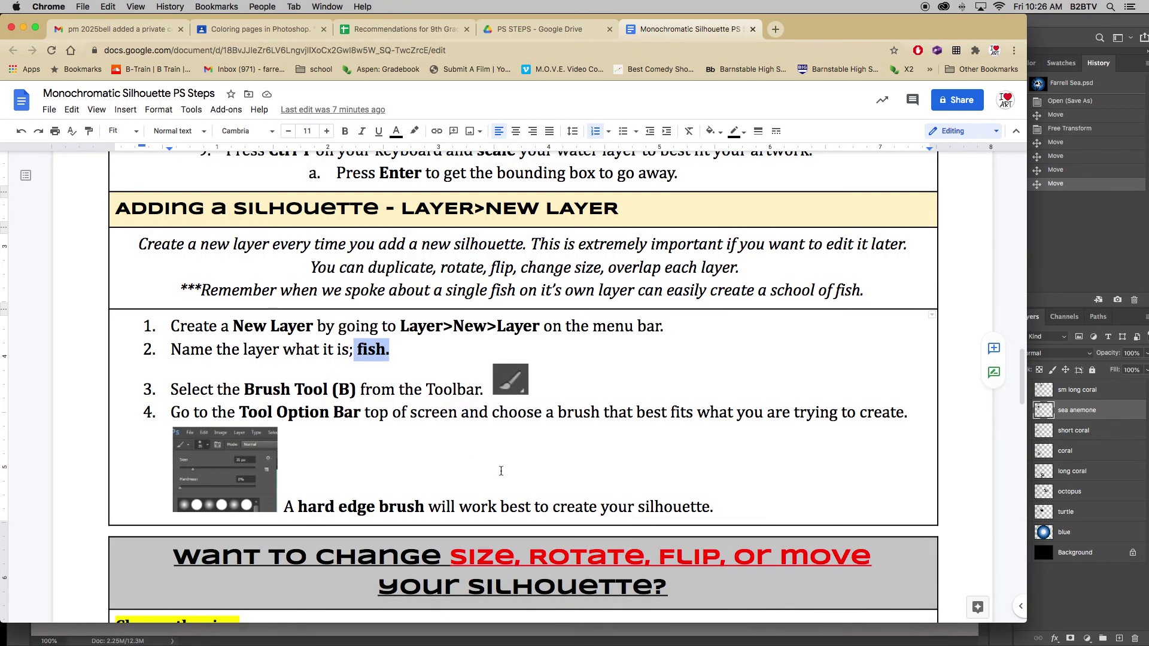
Scroll to the Change size / Flip / Rotate section and highlight the red 'Press ENTER' line.
scroll(501, 471, "down", 10)
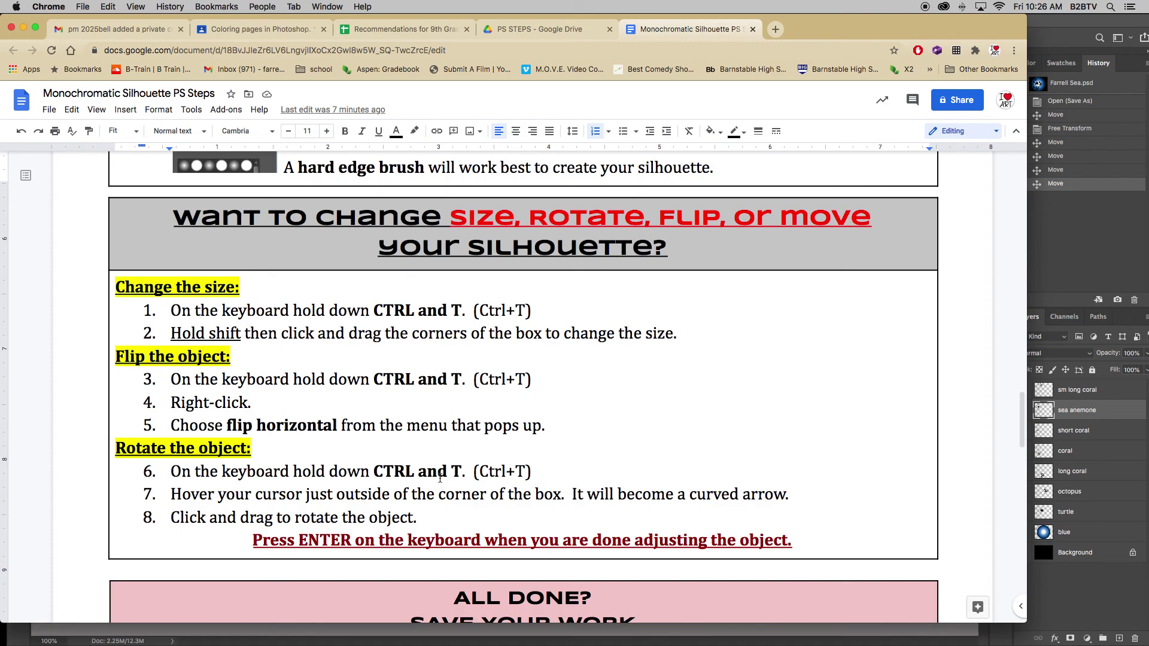
scroll(440, 479, "down", 4)
left_click_drag(253, 413, 806, 422)
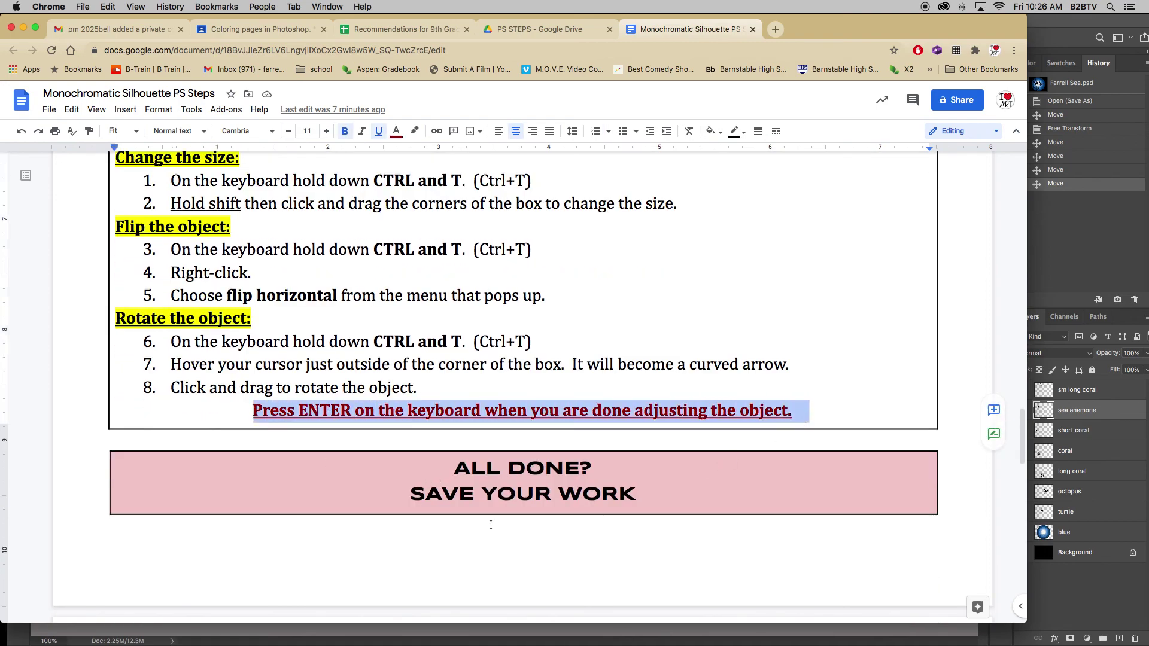
scroll(490, 525, "down", 1)
scroll(491, 525, "down", 1)
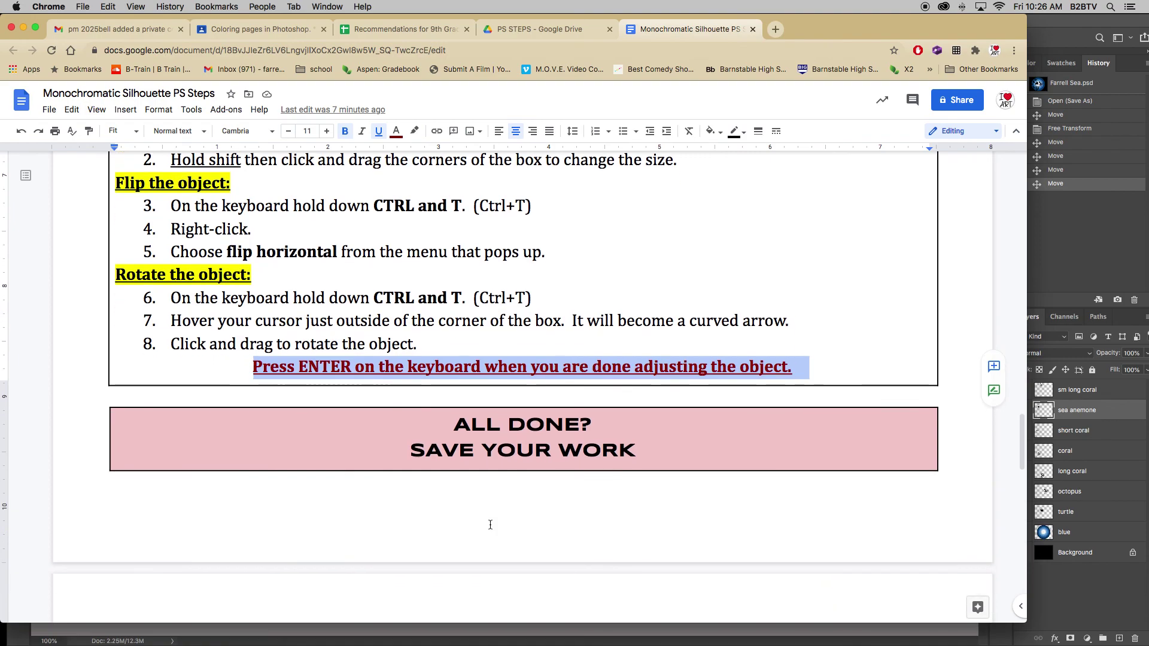